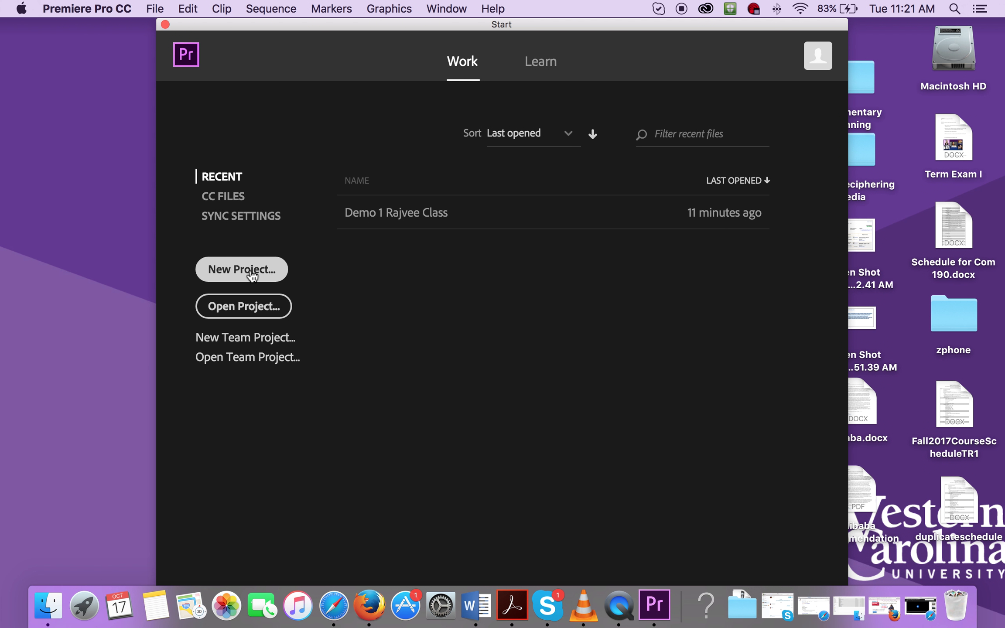
# Step: Start a new project named "Demo Class" plus the instructor's first name, using the Mercury Playback Engine GPU Acceleration (OpenCL) renderer
pyautogui.click(250, 270)
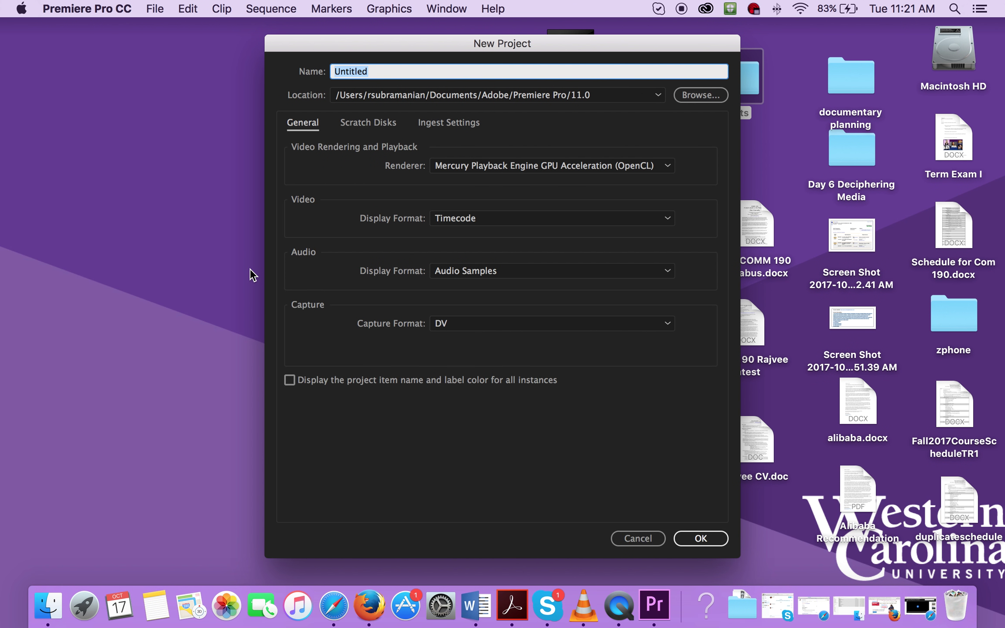
pyautogui.write('Demo Class')
pyautogui.write('Rajvee')
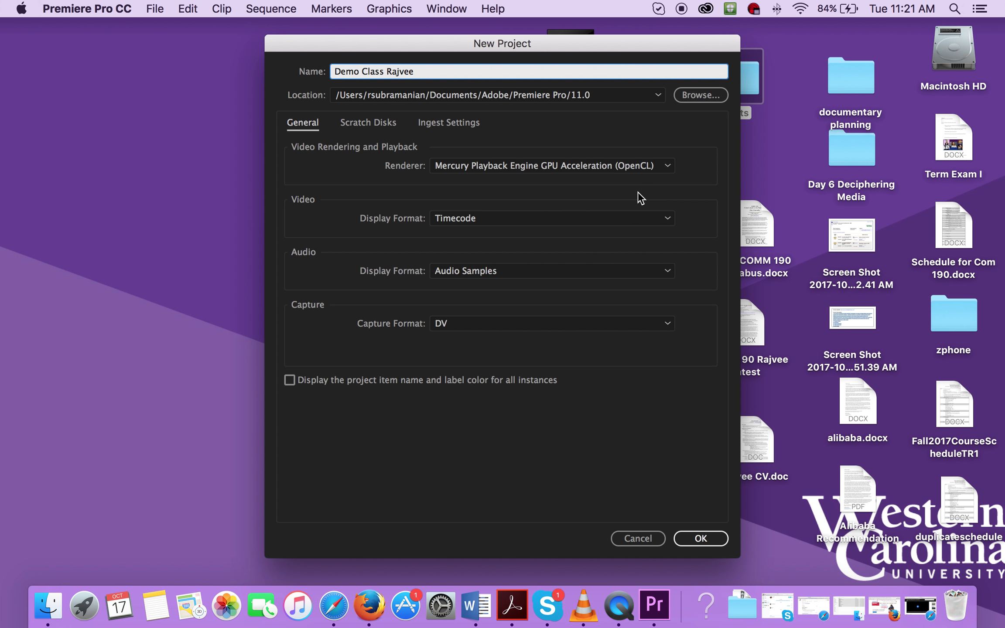
pyautogui.click(665, 173)
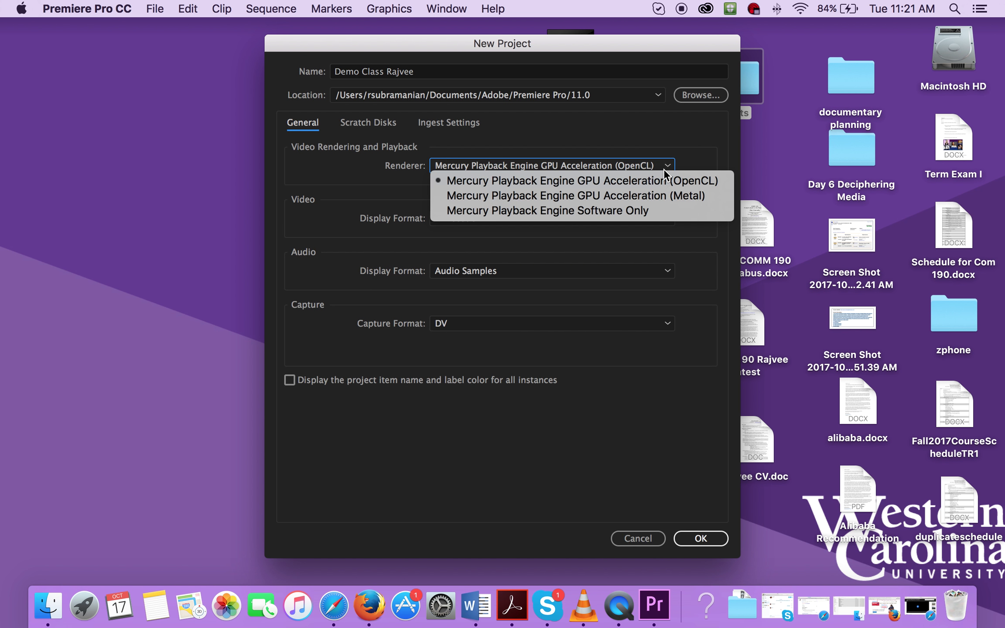
pyautogui.click(669, 181)
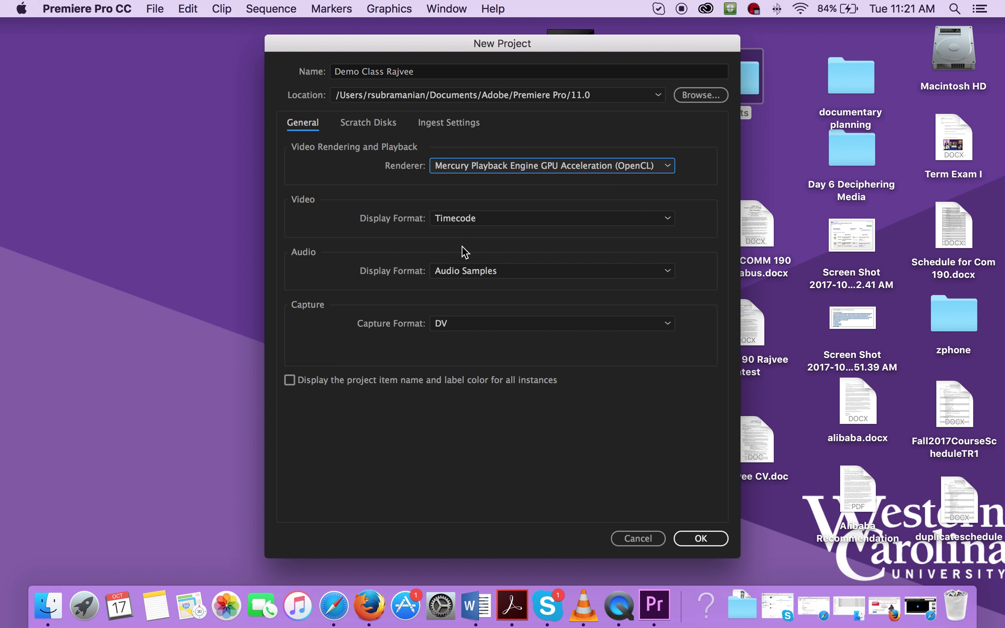
# Step: Review the project's scratch disks, save location and ingest settings, and create the project with the default options
pyautogui.click(377, 124)
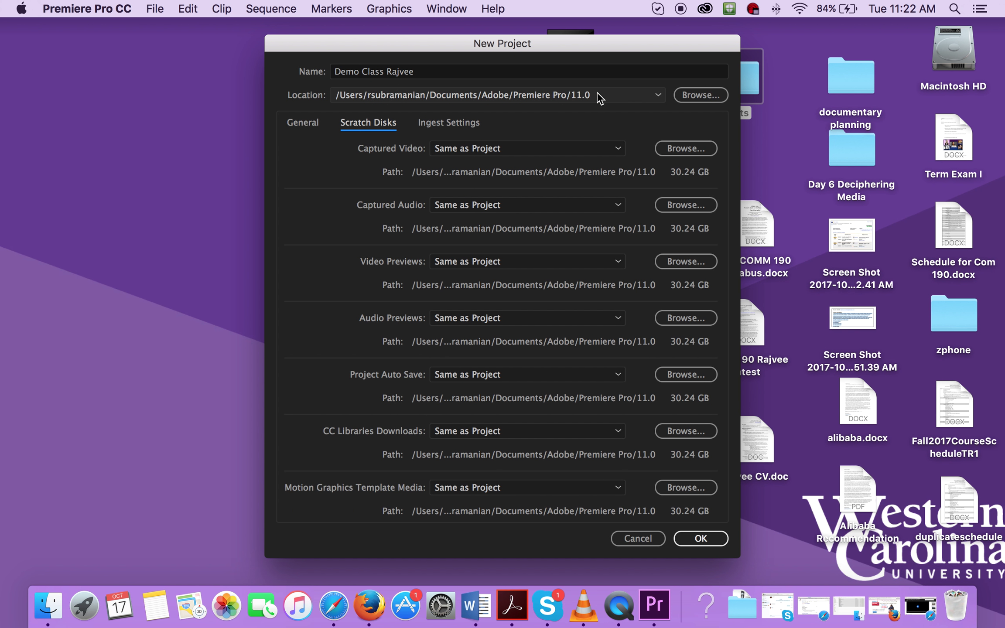
pyautogui.click(678, 100)
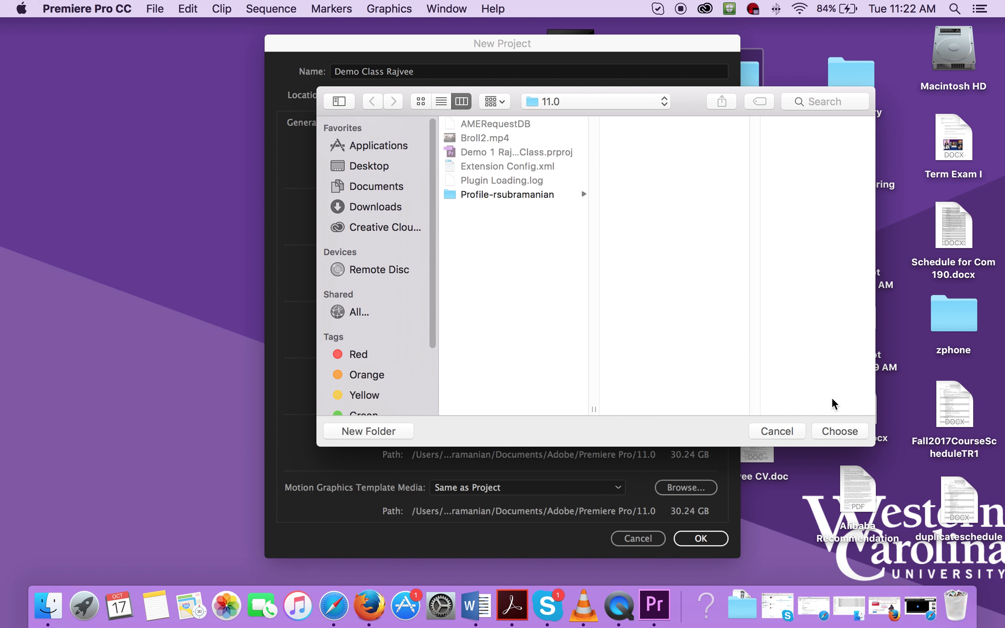
pyautogui.click(777, 431)
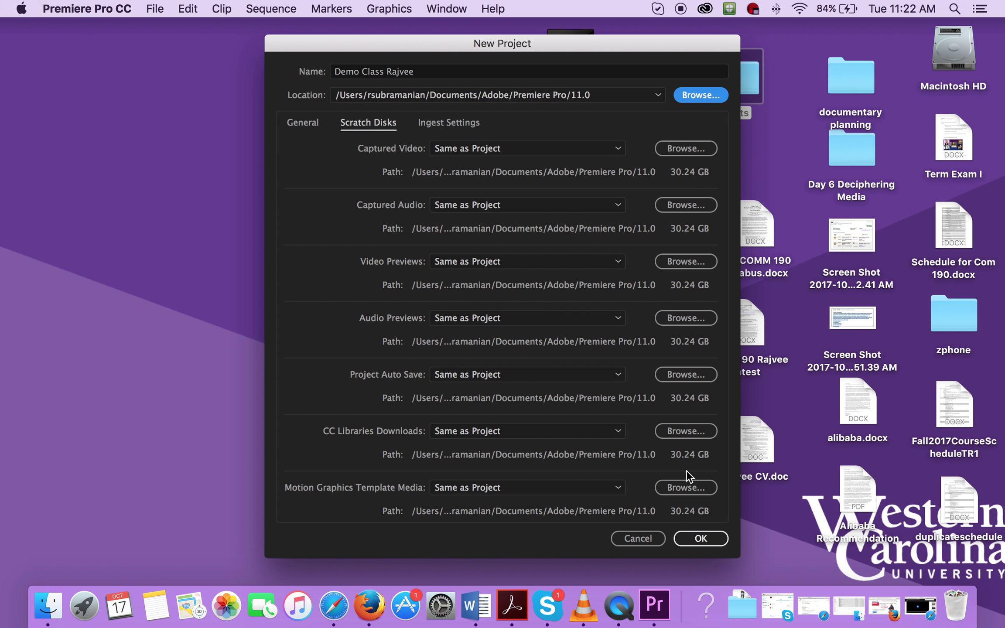
pyautogui.click(444, 125)
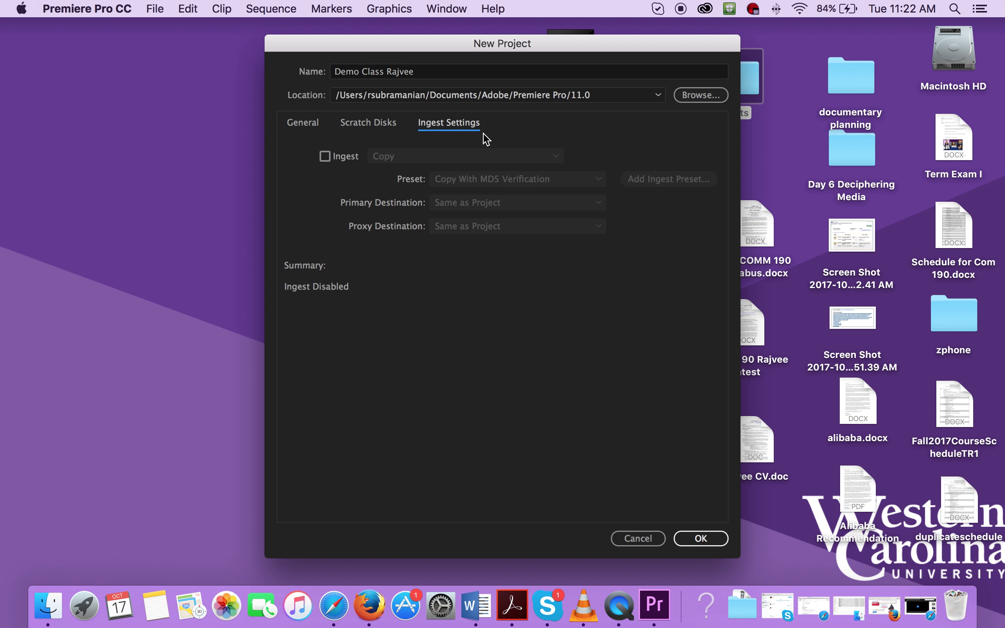
pyautogui.click(304, 129)
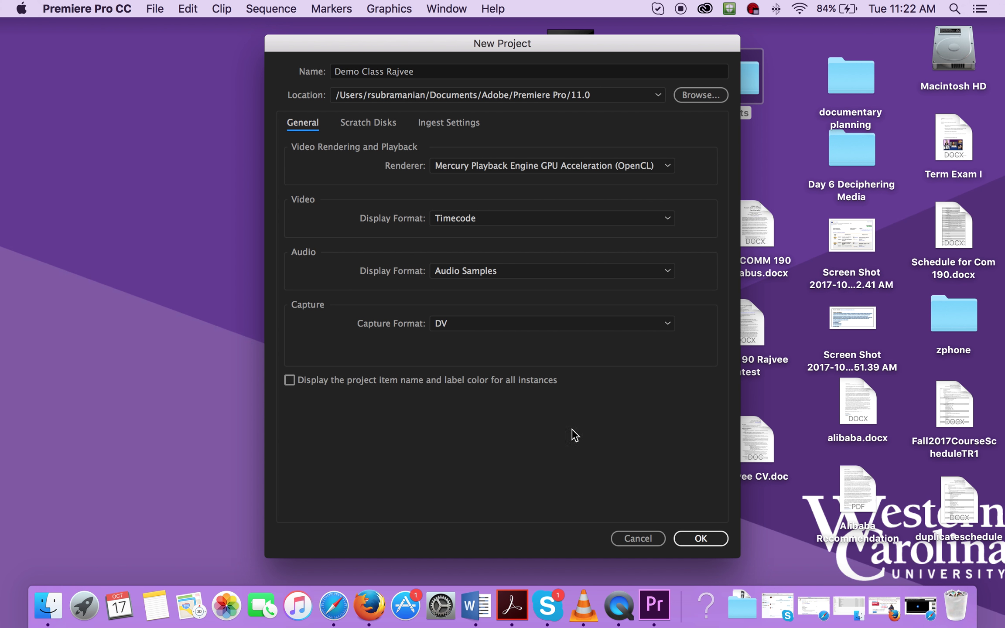
pyautogui.click(709, 540)
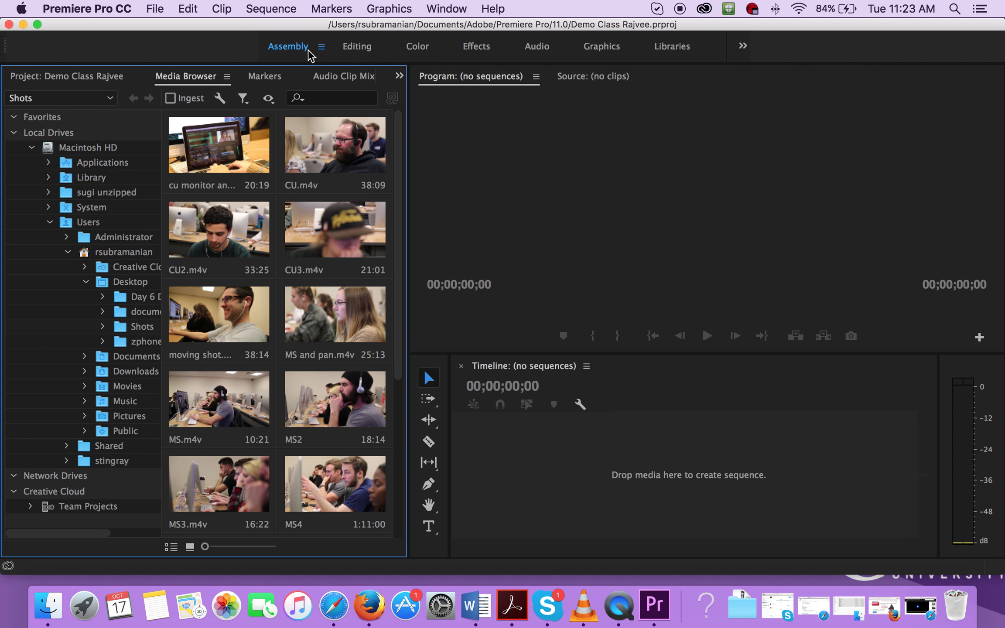
# Step: Compare the Editing and Assembly workspaces, and browse to the Shots folder on the Desktop from Assembly
pyautogui.click(366, 54)
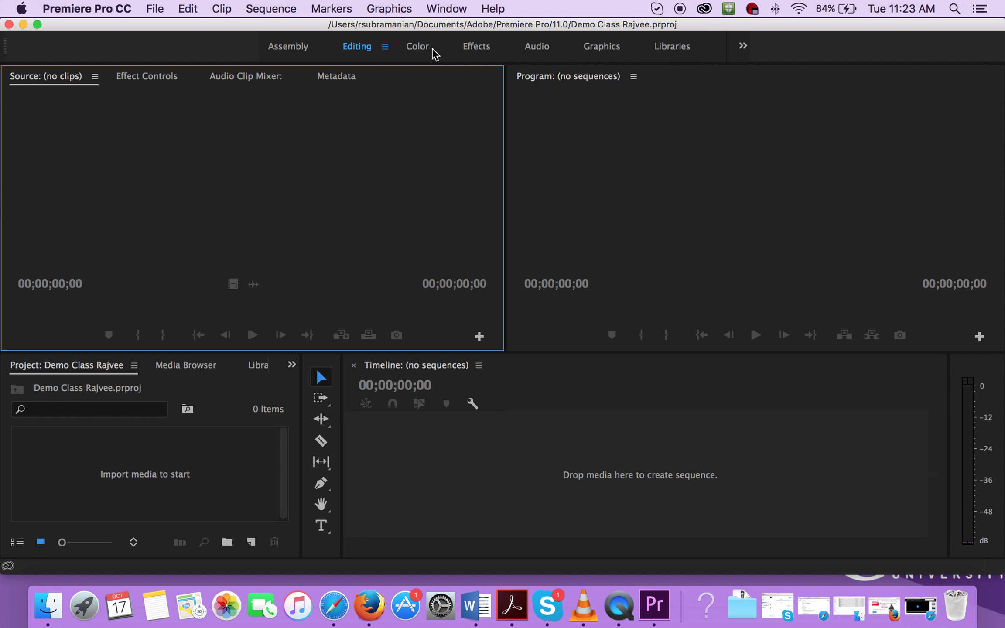
pyautogui.click(290, 48)
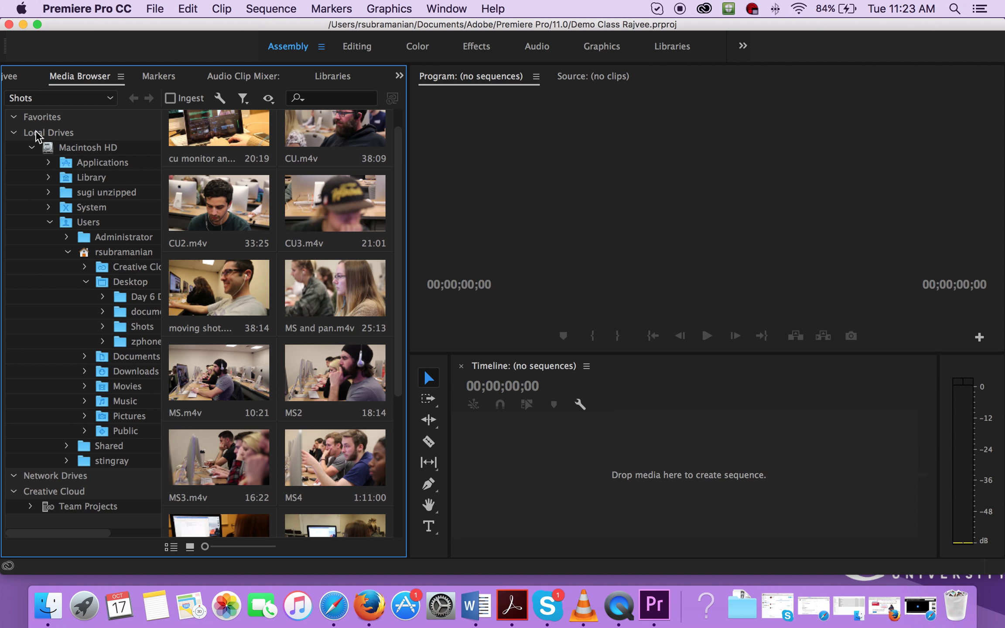
pyautogui.click(31, 148)
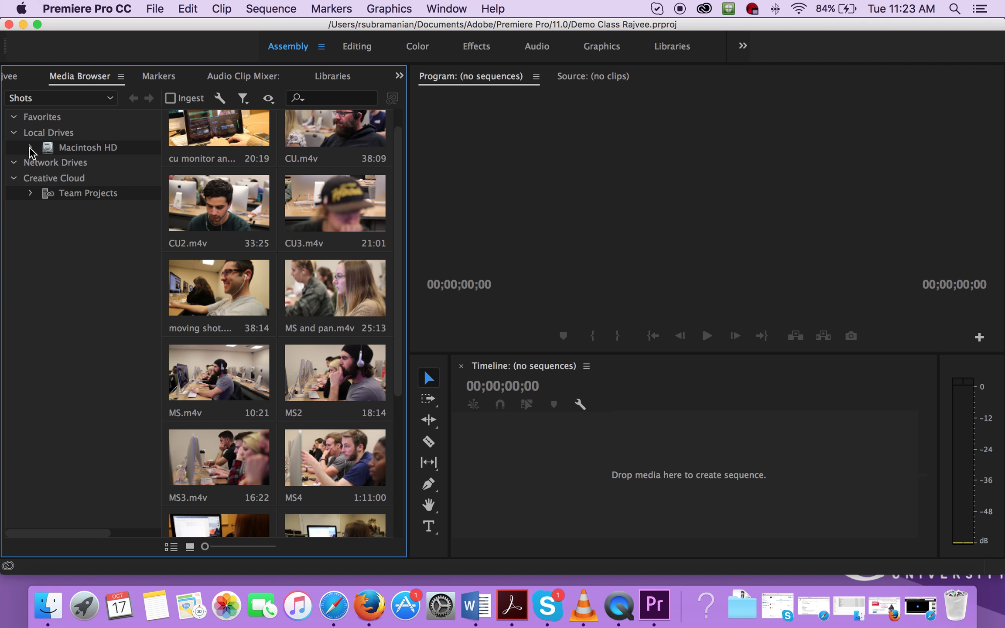
pyautogui.click(31, 147)
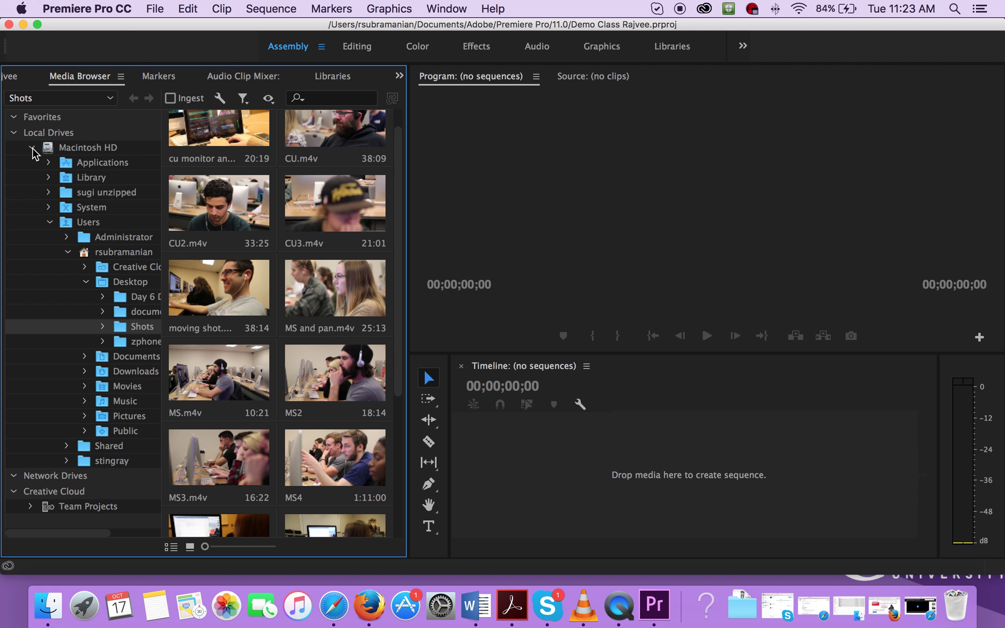
pyautogui.click(127, 284)
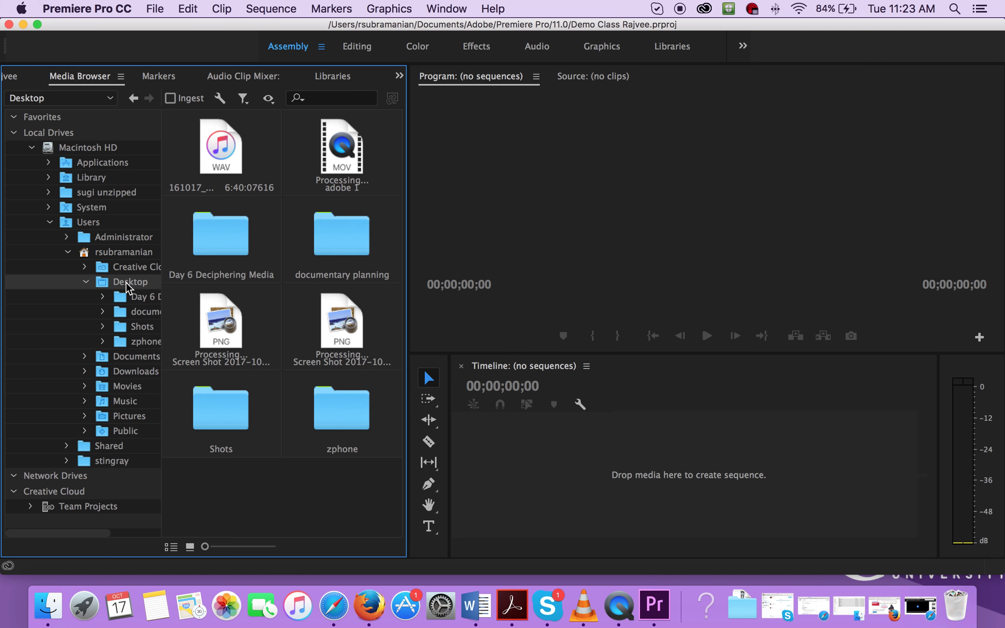
pyautogui.doubleClick(211, 416)
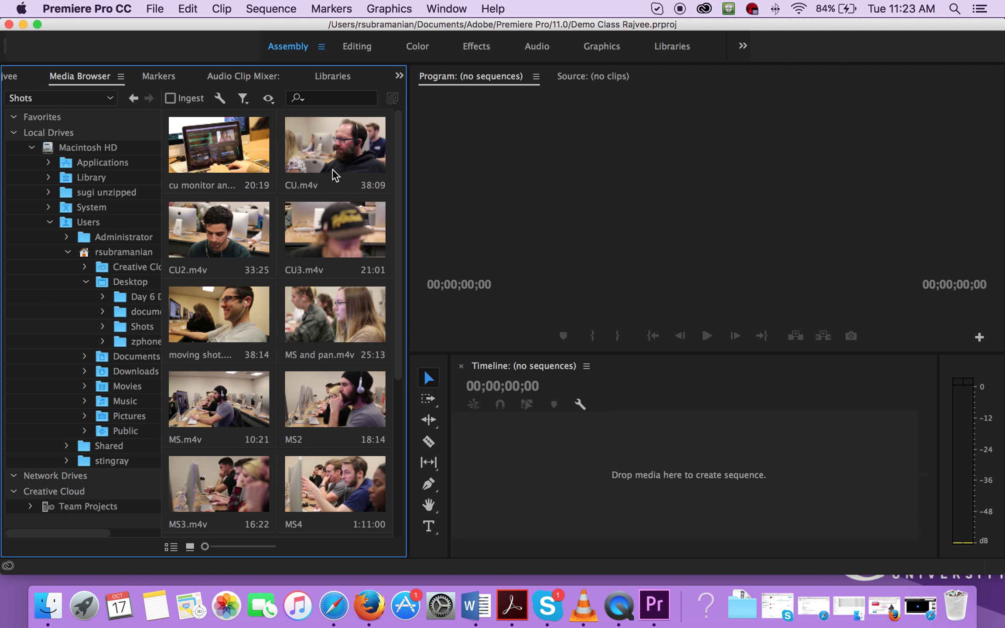
# Step: Look through the clips in the Shots folder as thumbnails and as a list
pyautogui.scroll(-5, 332, 216)
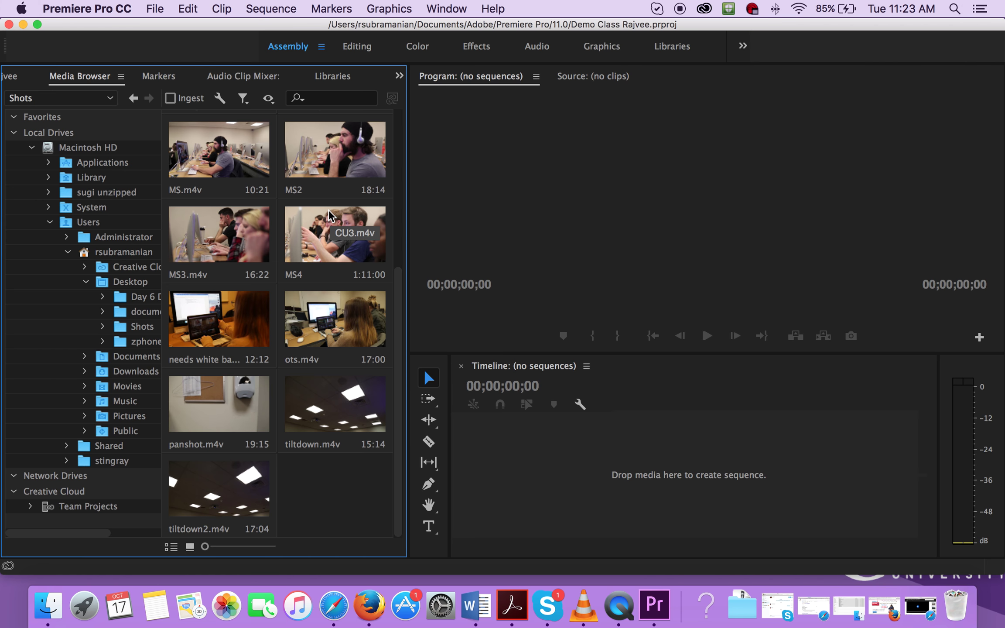
pyautogui.click(175, 549)
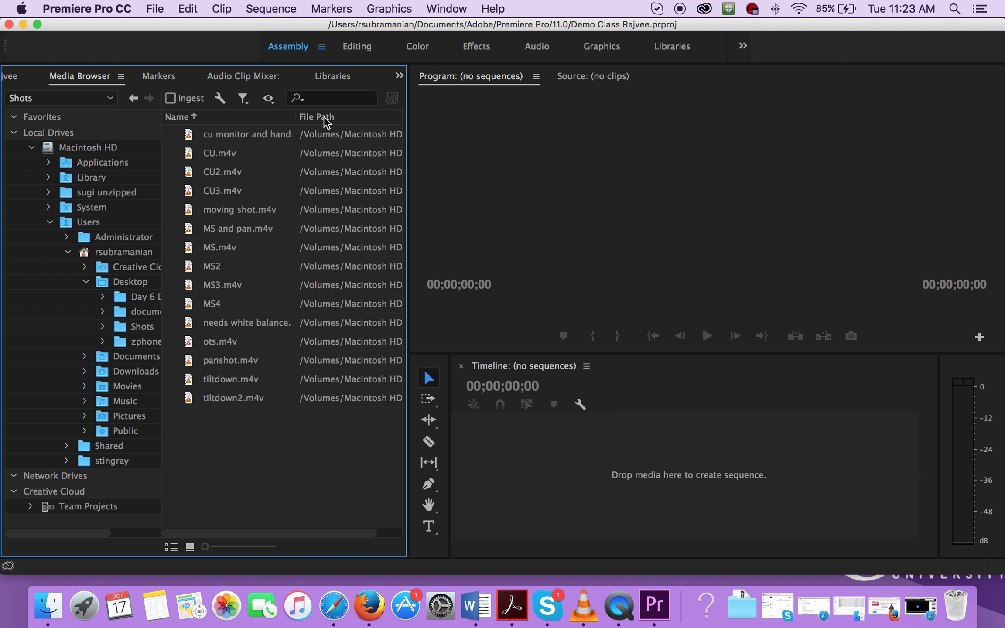
pyautogui.click(190, 548)
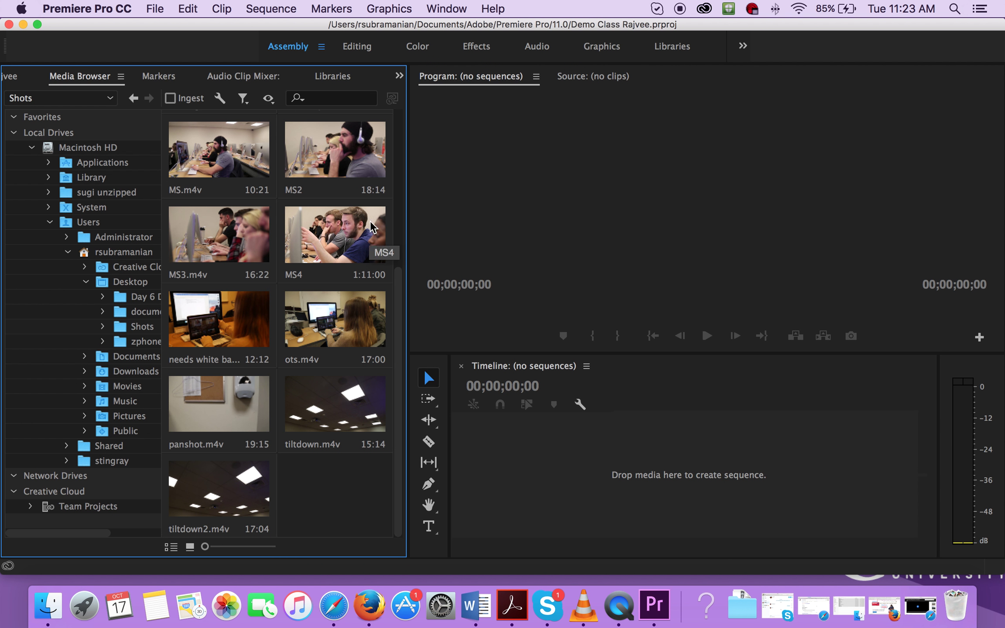
# Step: Select all the clips in the Shots folder and import them into the project
pyautogui.scroll(5, 293, 305)
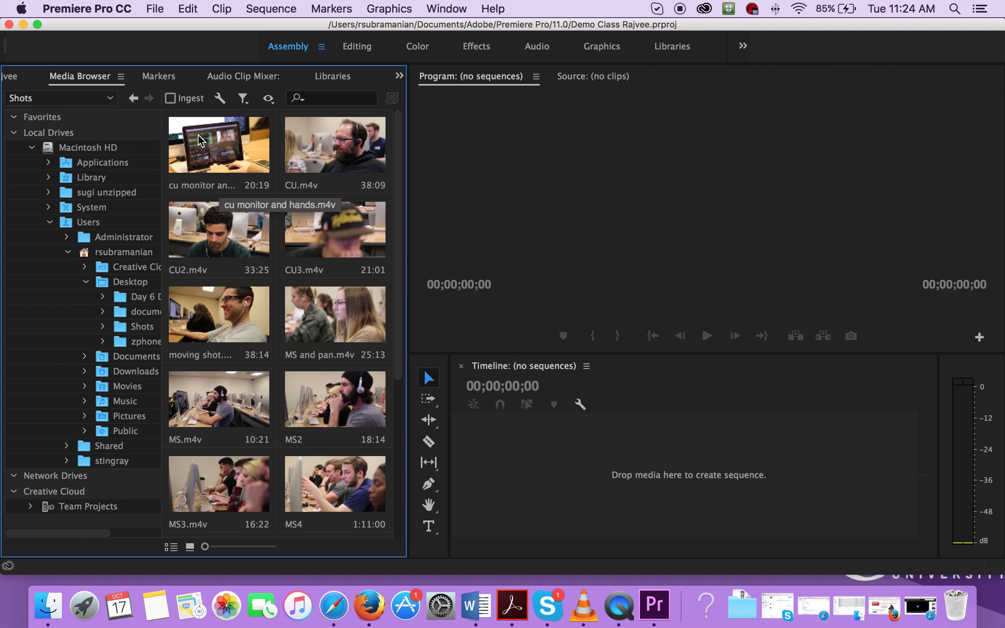
pyautogui.click(205, 145)
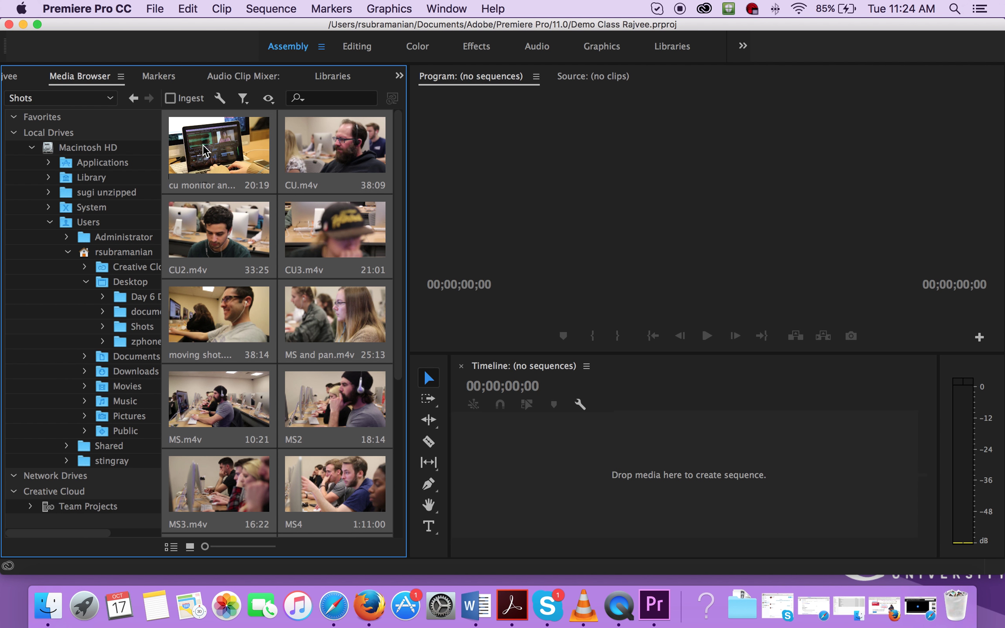
pyautogui.rightClick(212, 149)
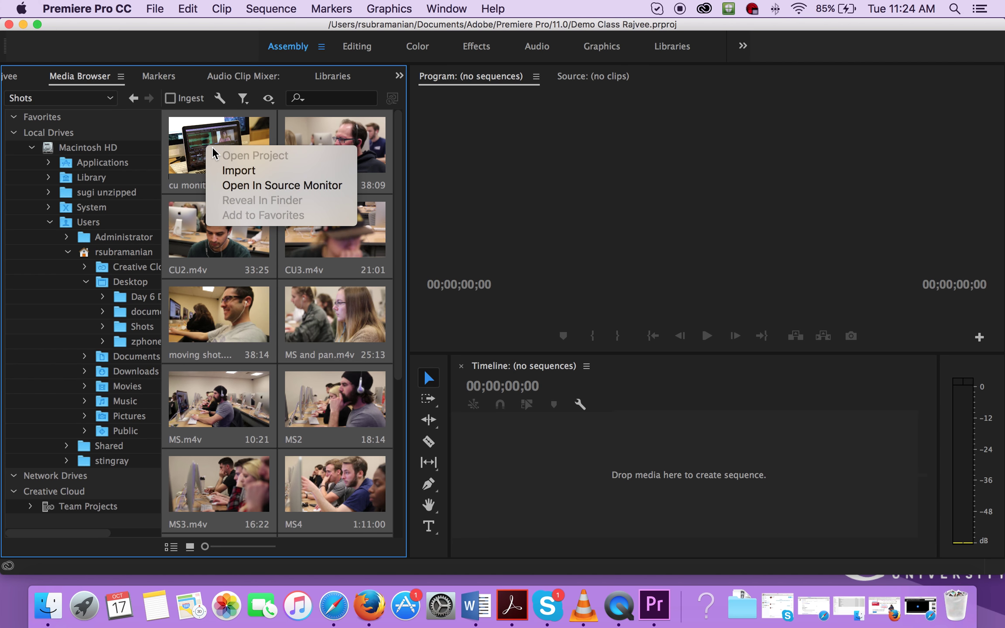
pyautogui.click(243, 171)
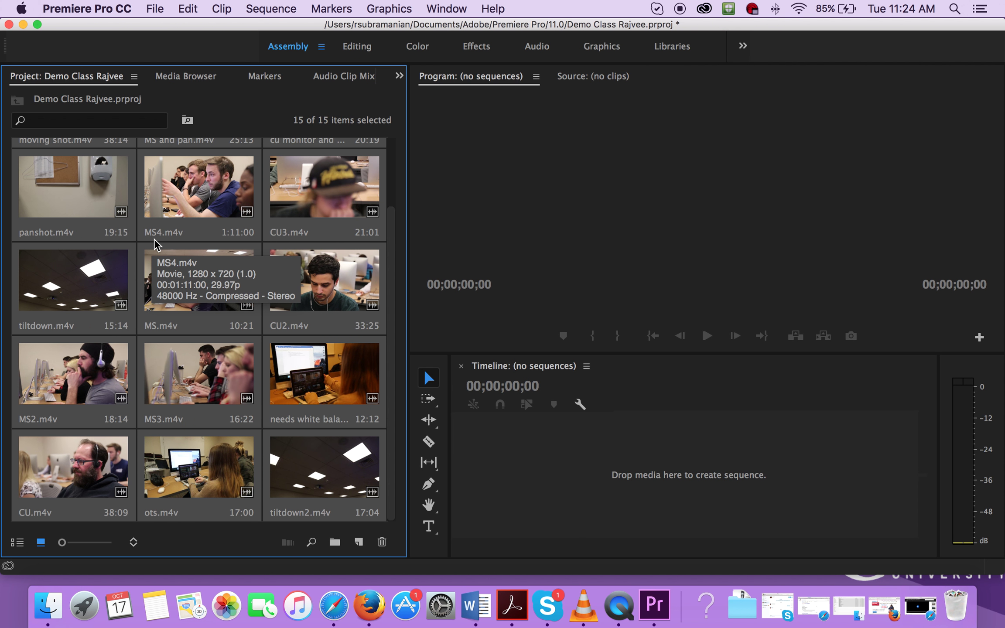
# Step: Inspect the imported clips with the project panel maximized and restored, and switch to the Editing workspace
pyautogui.press('`')
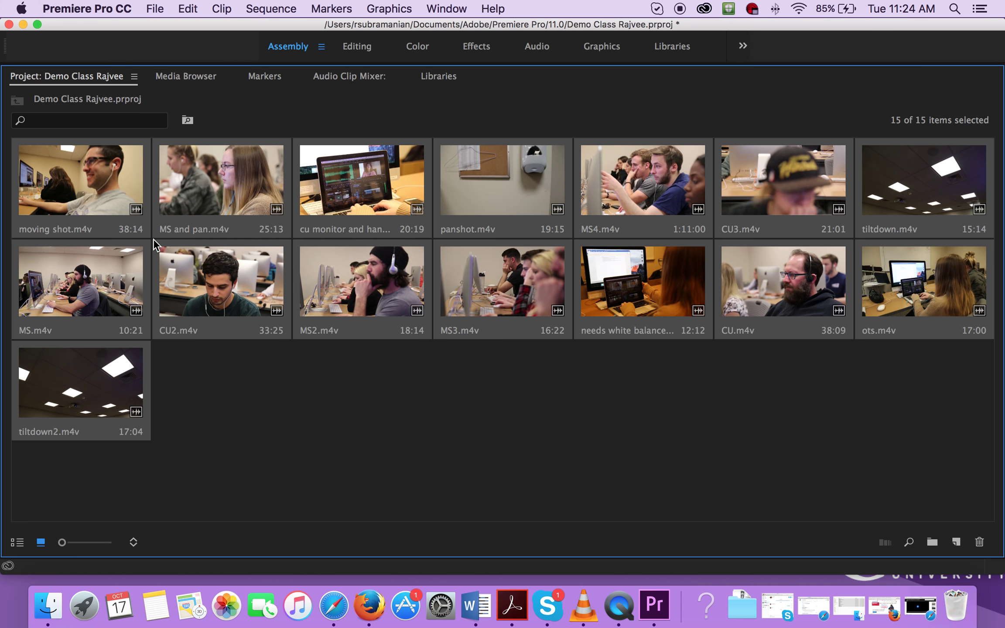
pyautogui.press('`')
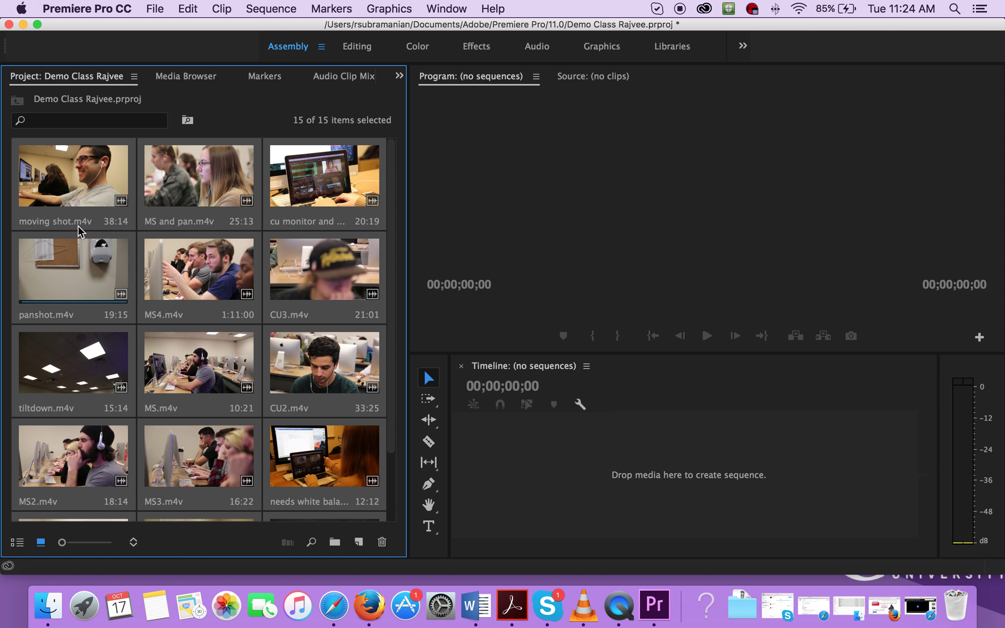
pyautogui.click(358, 50)
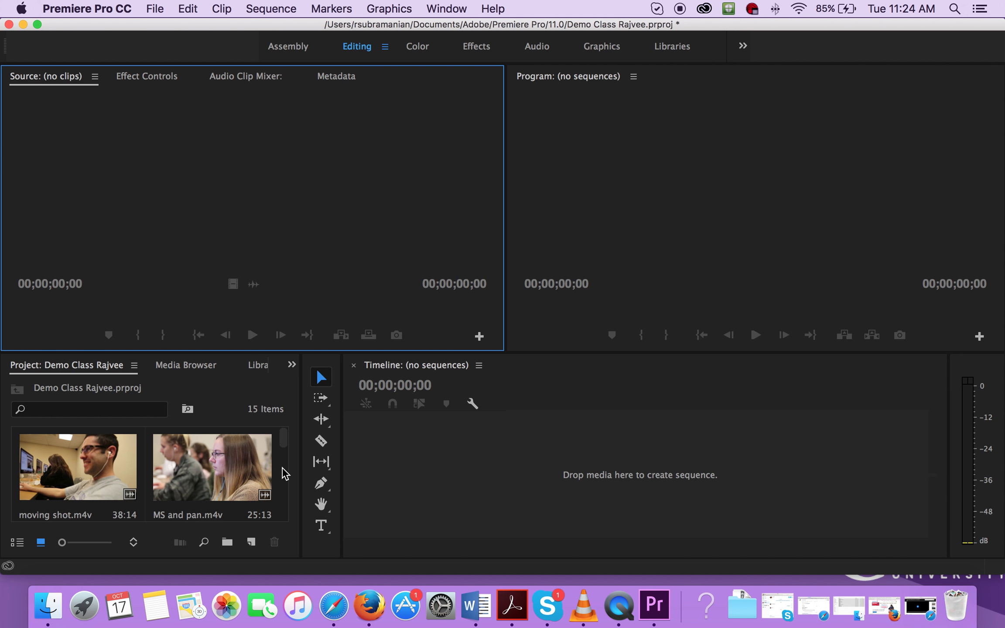
pyautogui.moveTo(284, 443); pyautogui.dragTo(283, 512)
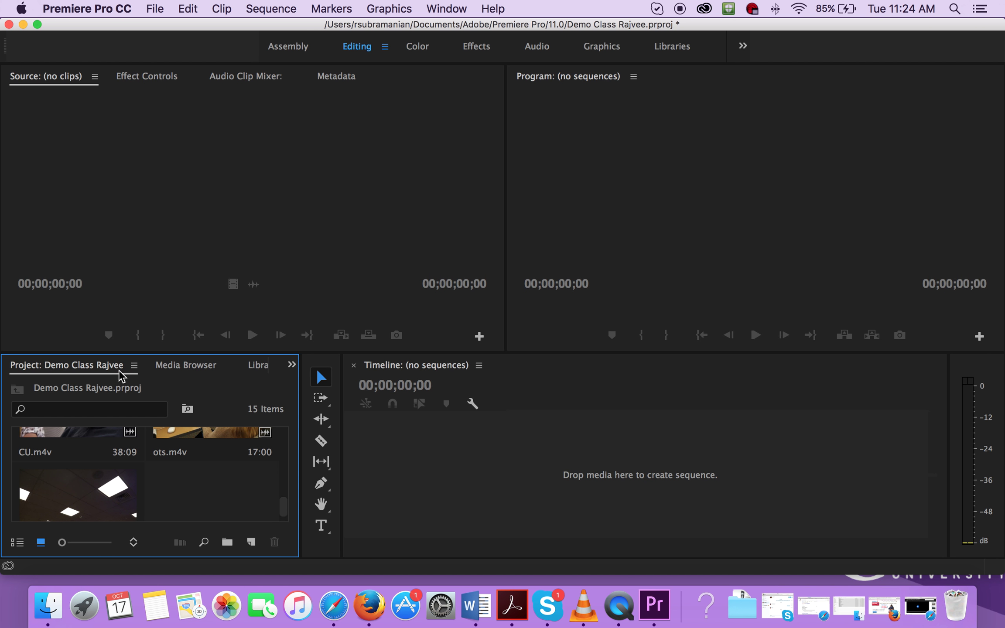
# Step: View the History and Effects panels grouped with the project panel, and return to the project's clips
pyautogui.click(292, 366)
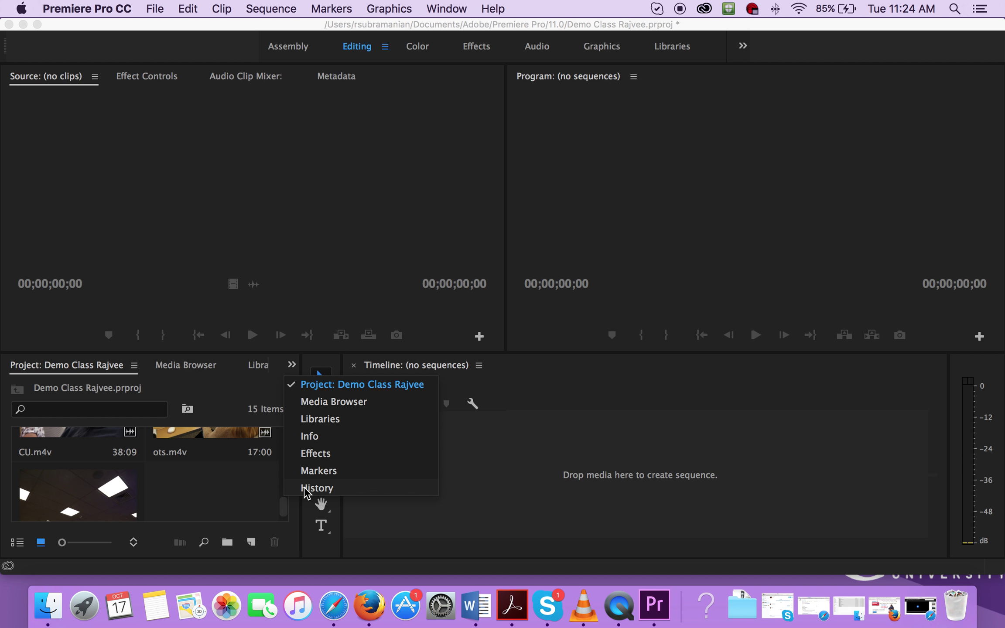
pyautogui.click(308, 488)
pyautogui.click(292, 365)
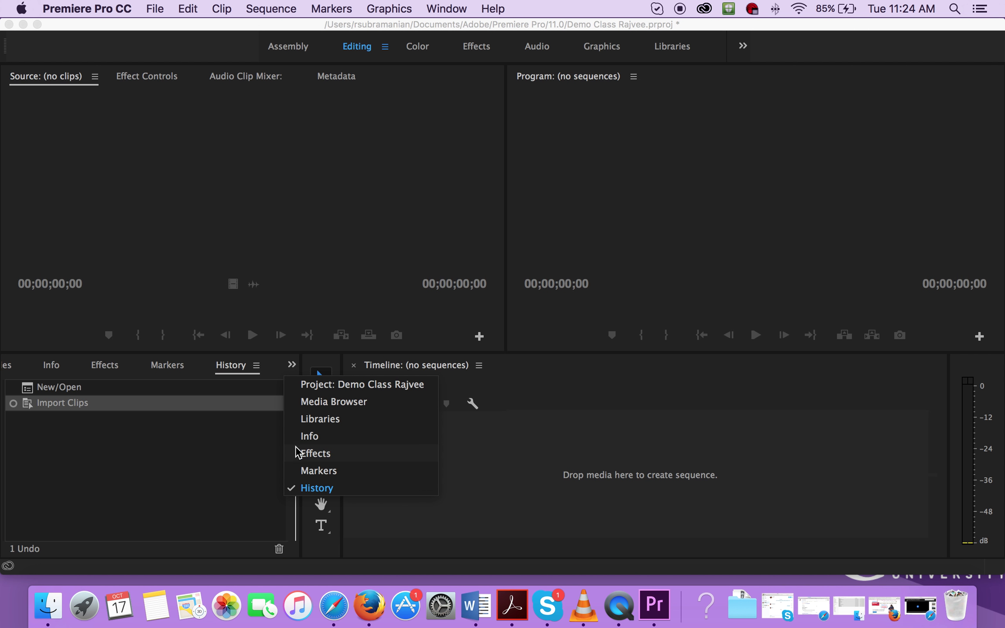
pyautogui.click(298, 453)
pyautogui.click(291, 365)
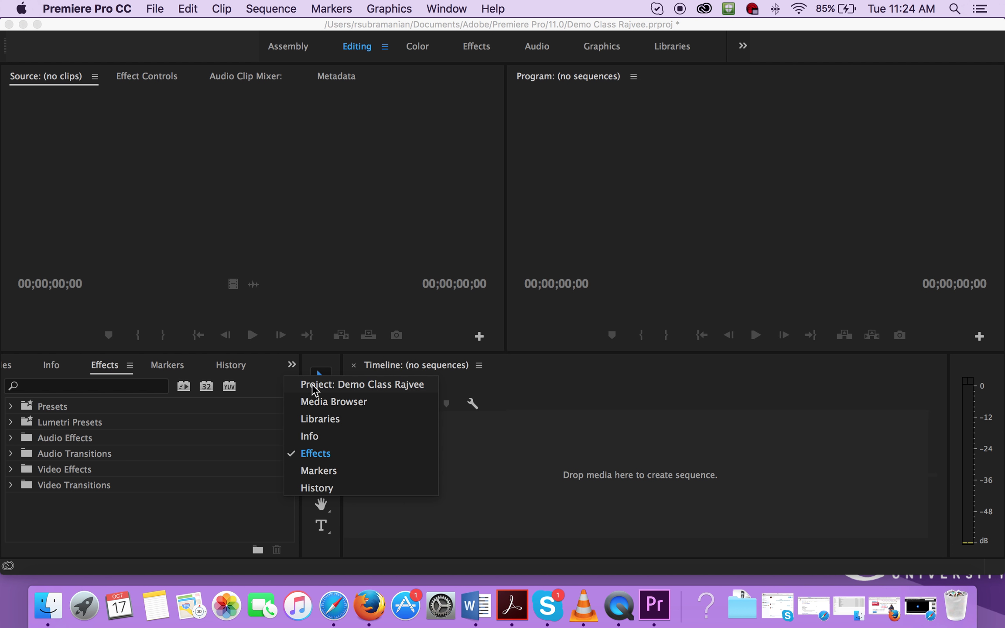
pyautogui.click(313, 384)
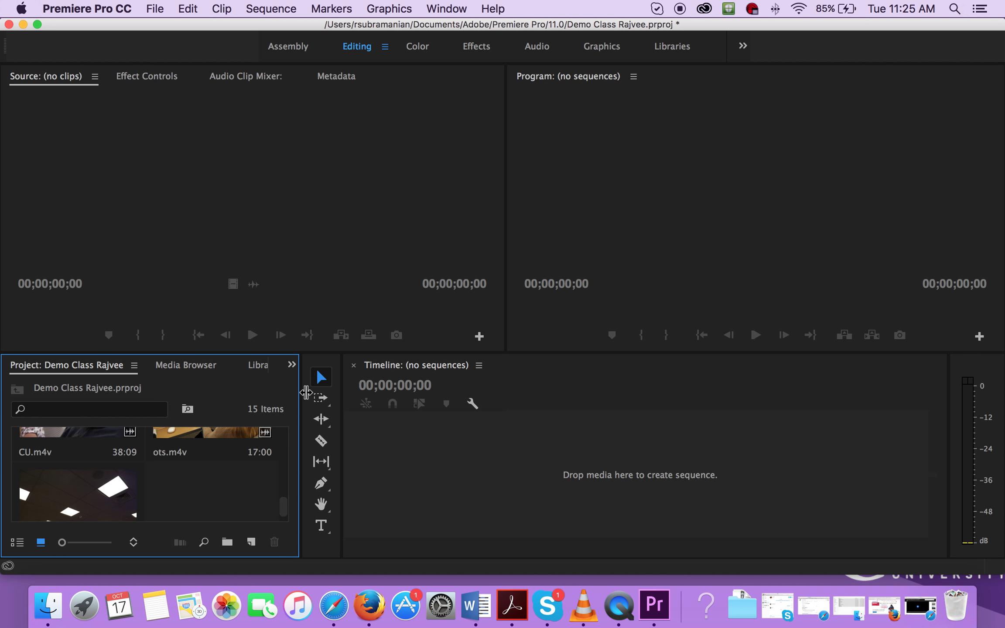
# Step: Widen the project panel group slightly, and bring up its History panel followed by the Media Browser
pyautogui.moveTo(299, 389); pyautogui.dragTo(329, 392)
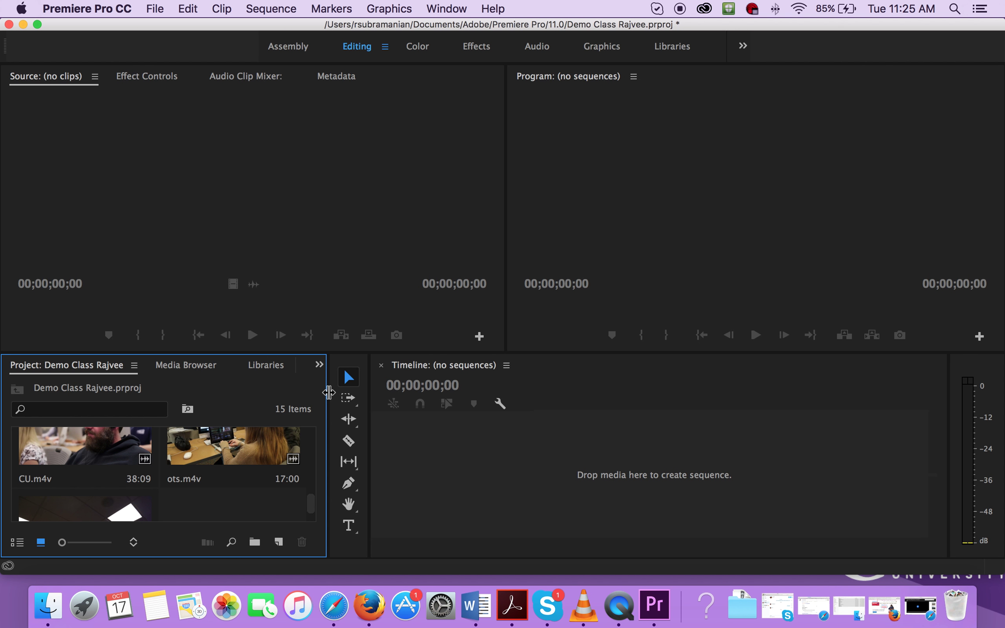
pyautogui.click(451, 10)
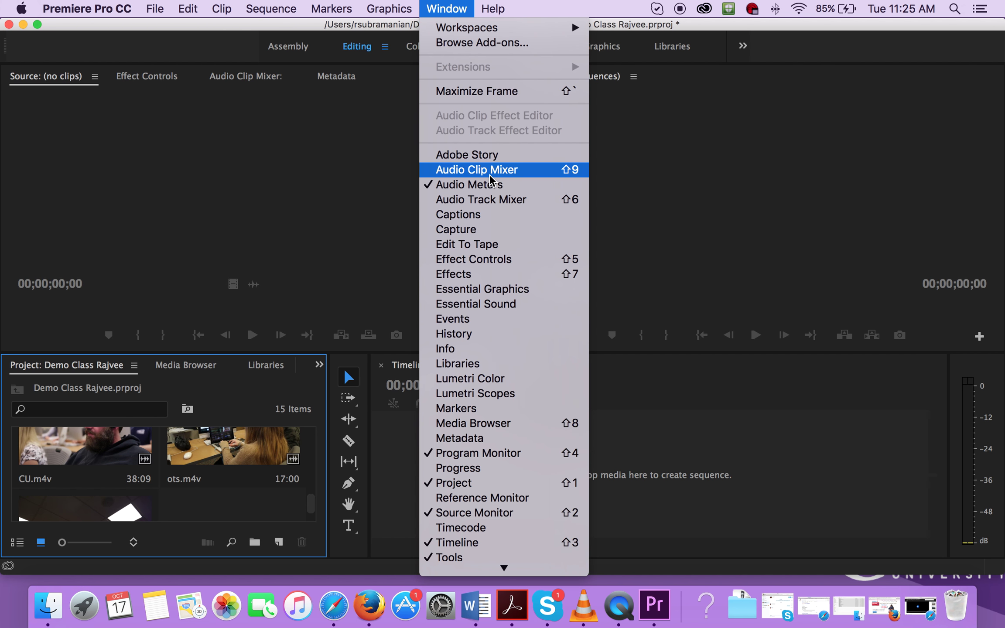
pyautogui.click(462, 336)
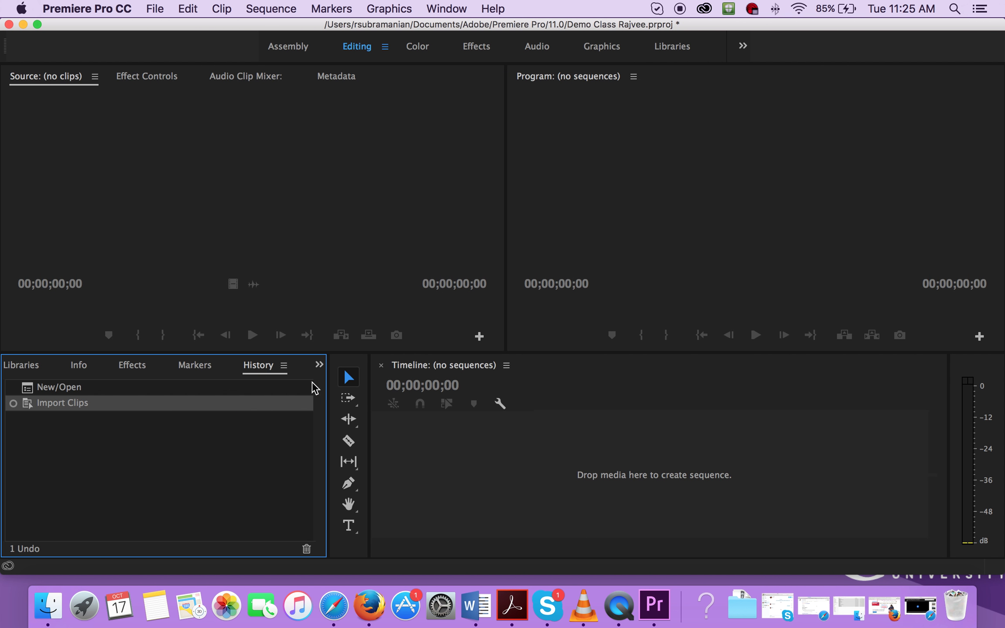
pyautogui.click(24, 367)
pyautogui.click(4, 368)
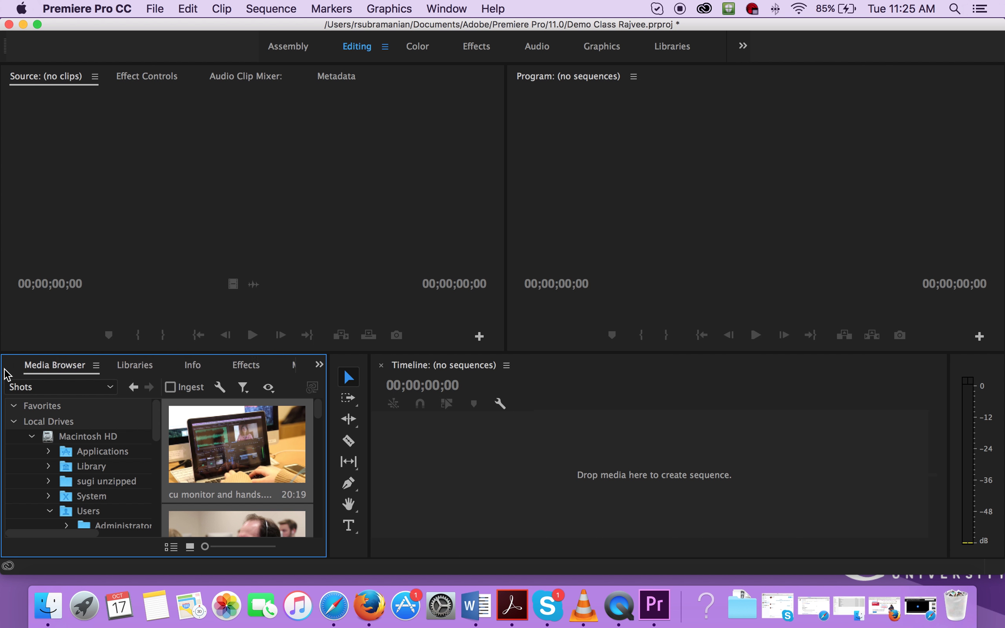
# Step: Return to the project's clips, widen the project panel group further, and look through the clip thumbnails
pyautogui.click(12, 367)
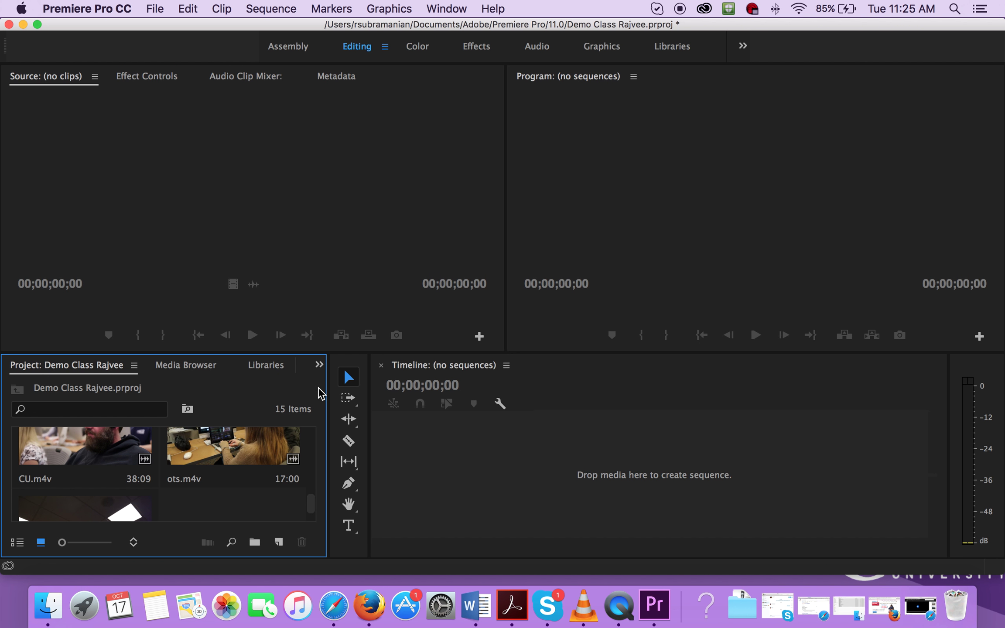
pyautogui.moveTo(330, 387); pyautogui.dragTo(421, 394)
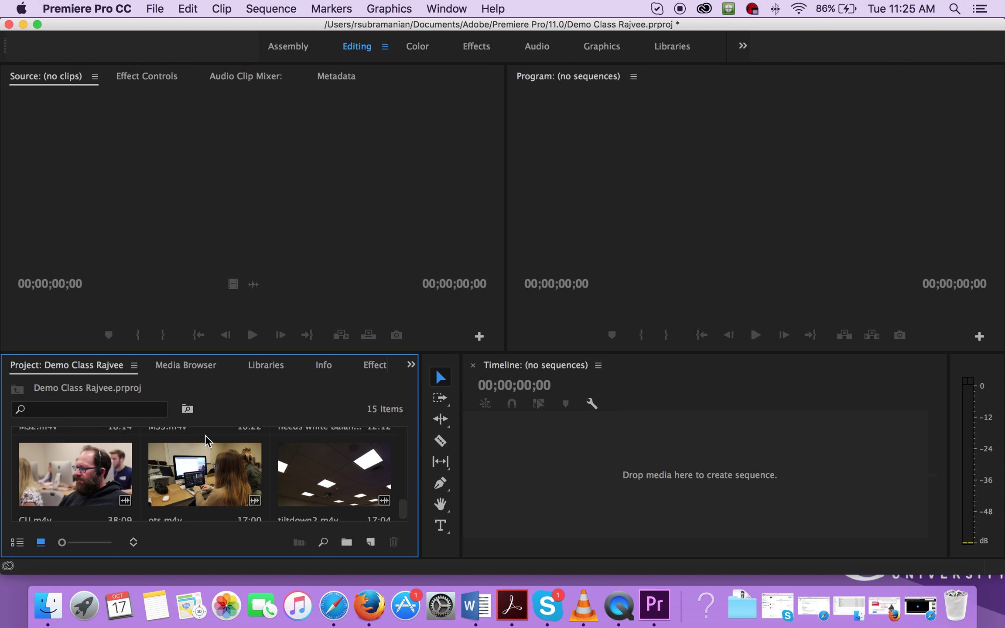
pyautogui.scroll(5, 157, 456)
pyautogui.scroll(-5, 156, 456)
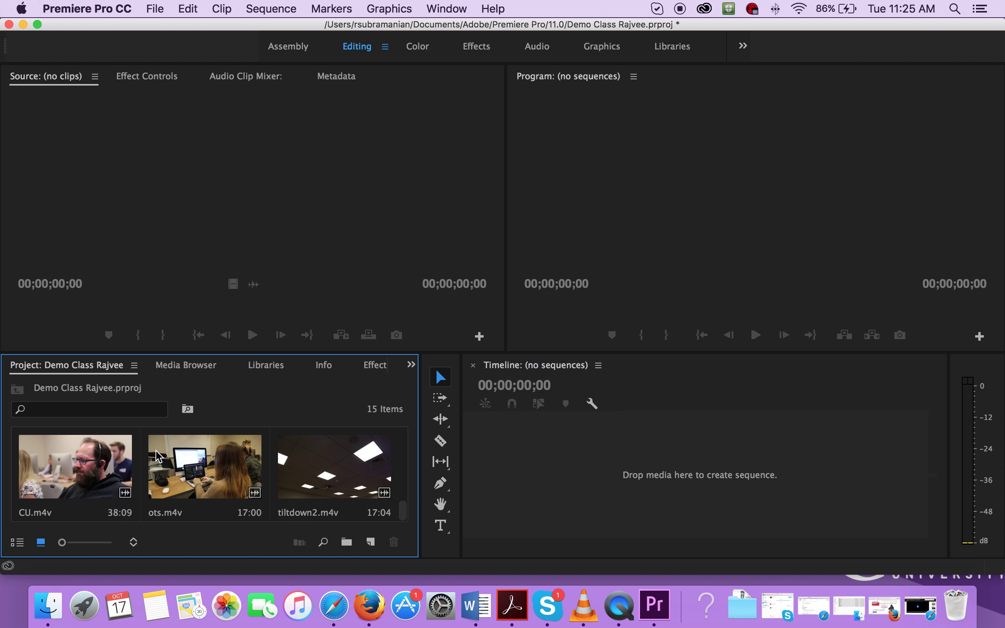
pyautogui.scroll(5, 157, 454)
pyautogui.scroll(-5, 159, 445)
# Step: View the Libraries, Info and Effects panels grouped with the project panel
pyautogui.click(277, 369)
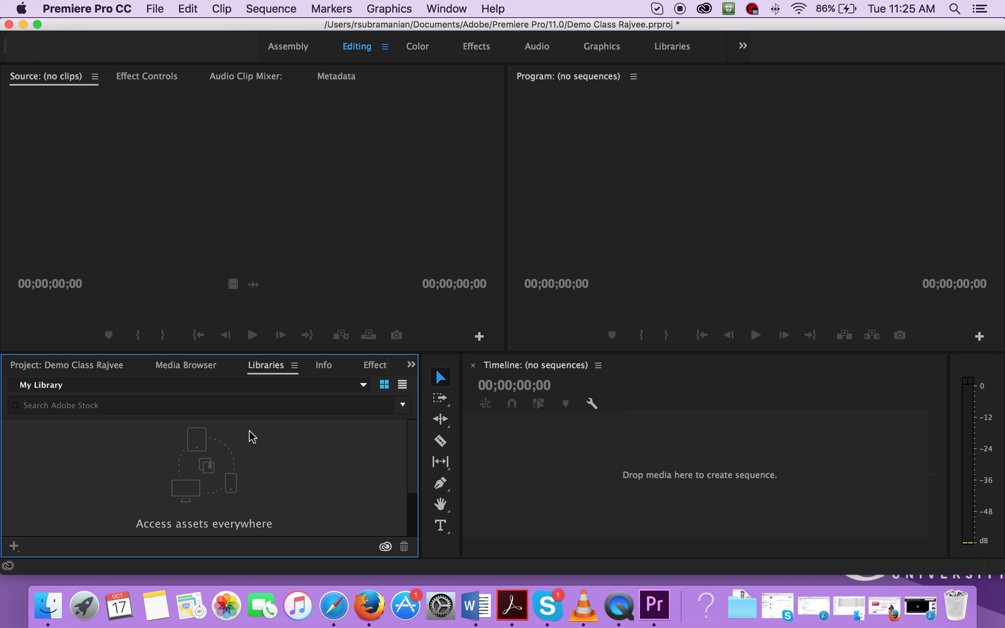
pyautogui.click(327, 367)
pyautogui.hotkey('shift', '7')
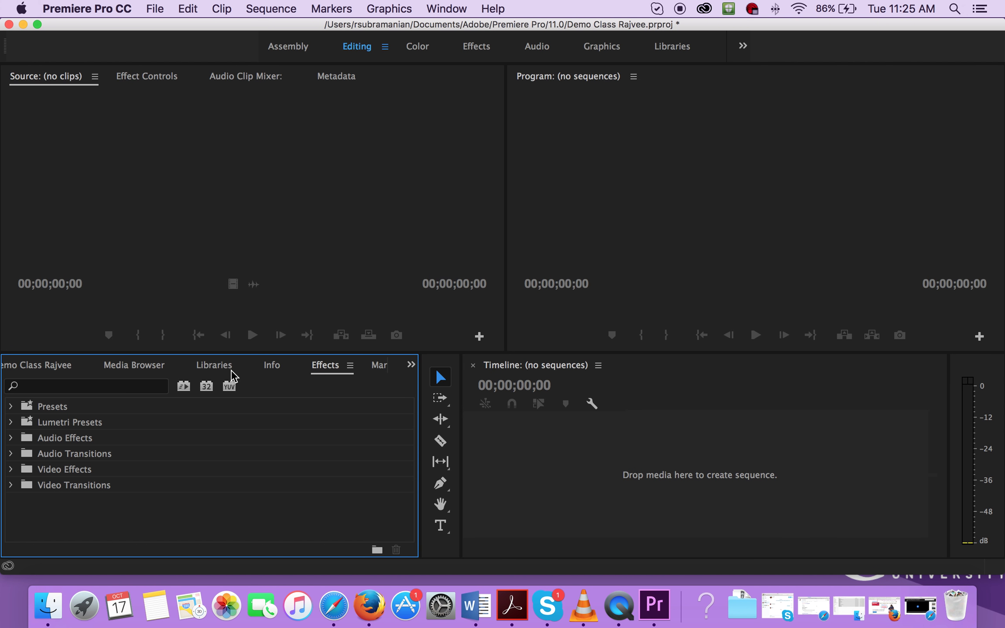
# Step: Select the CU.m4v clip in the project, examine its details in the Info panel, and return to the clips
pyautogui.click(54, 367)
pyautogui.click(80, 463)
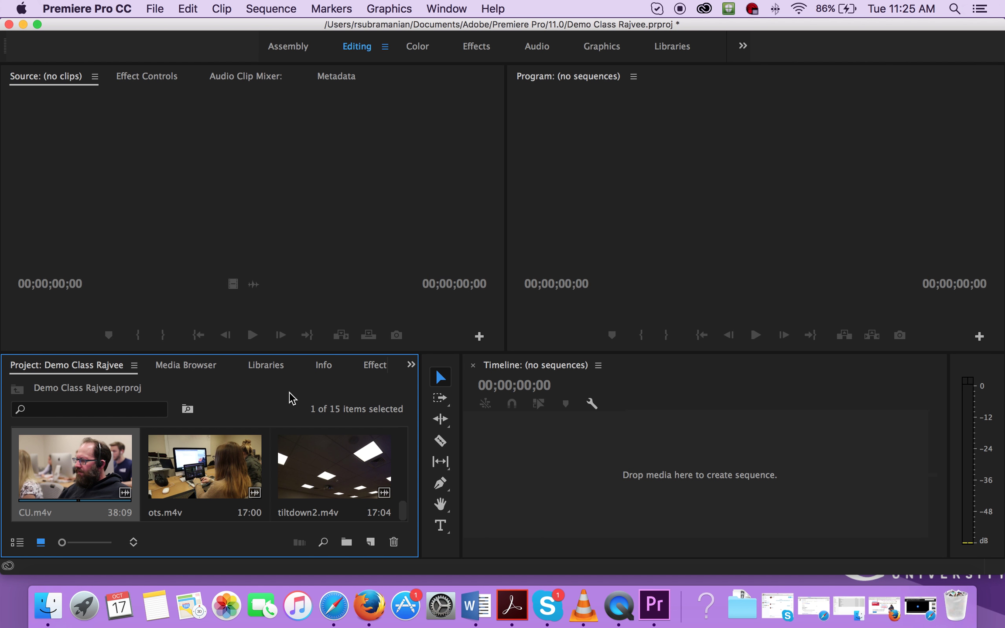
pyautogui.click(325, 365)
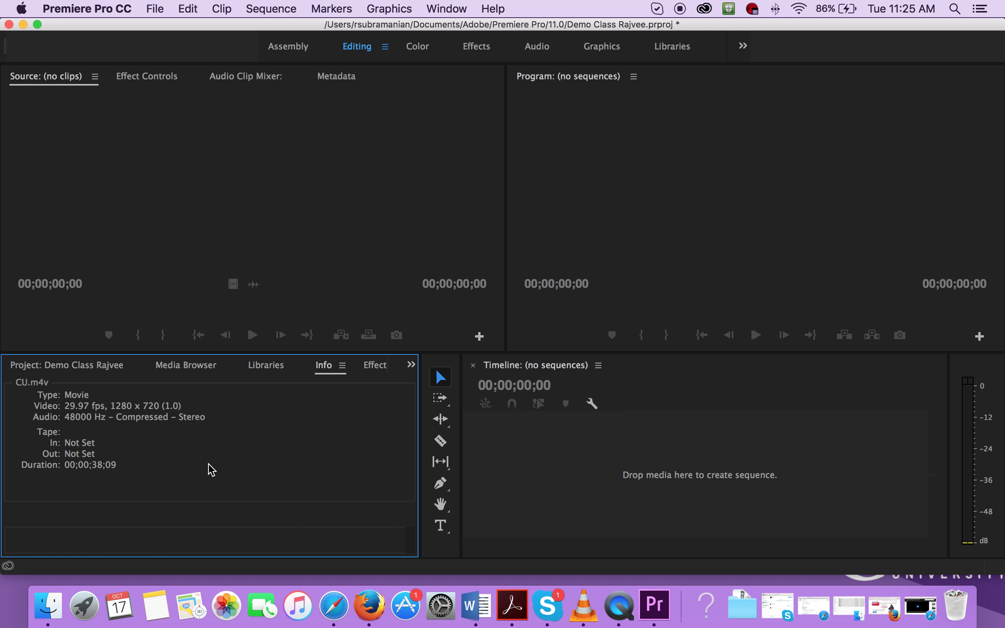
pyautogui.click(69, 369)
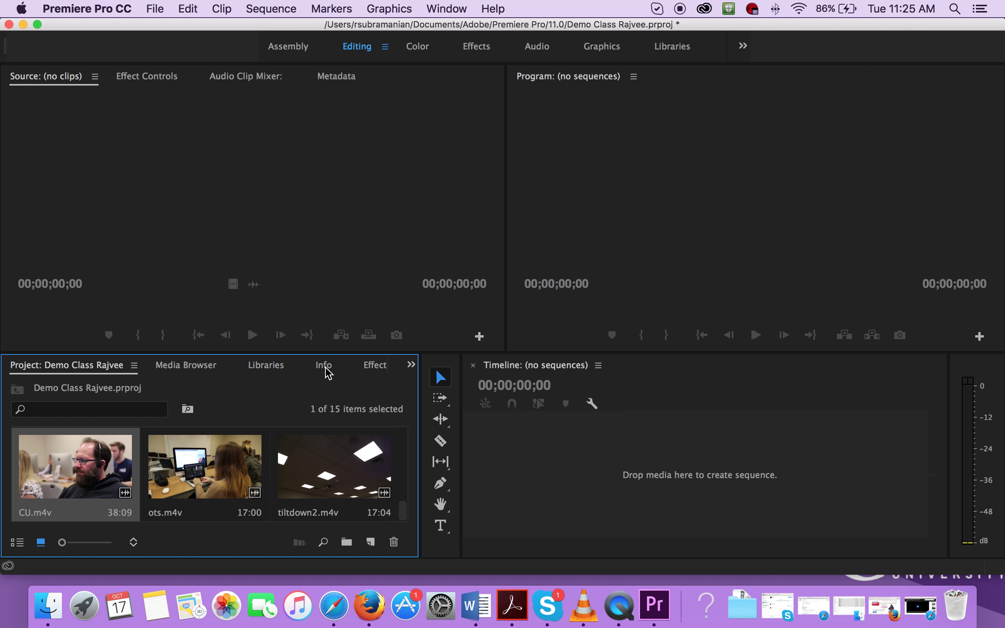
# Step: Move the panel focus from the source monitor through the project, source, timeline and program panels in turn
pyautogui.click(235, 220)
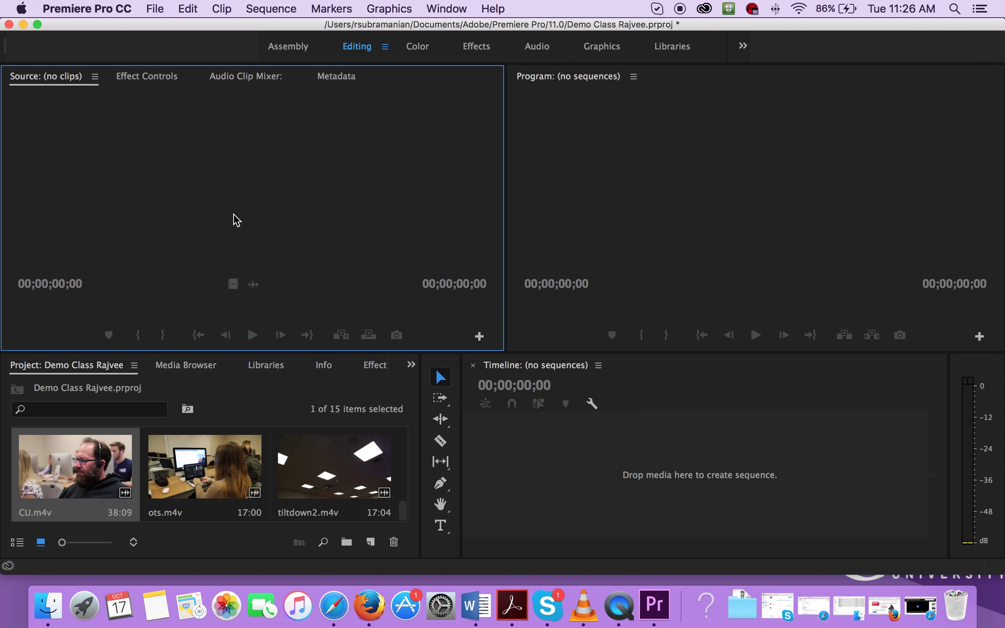
pyautogui.hotkey('shift', '1')
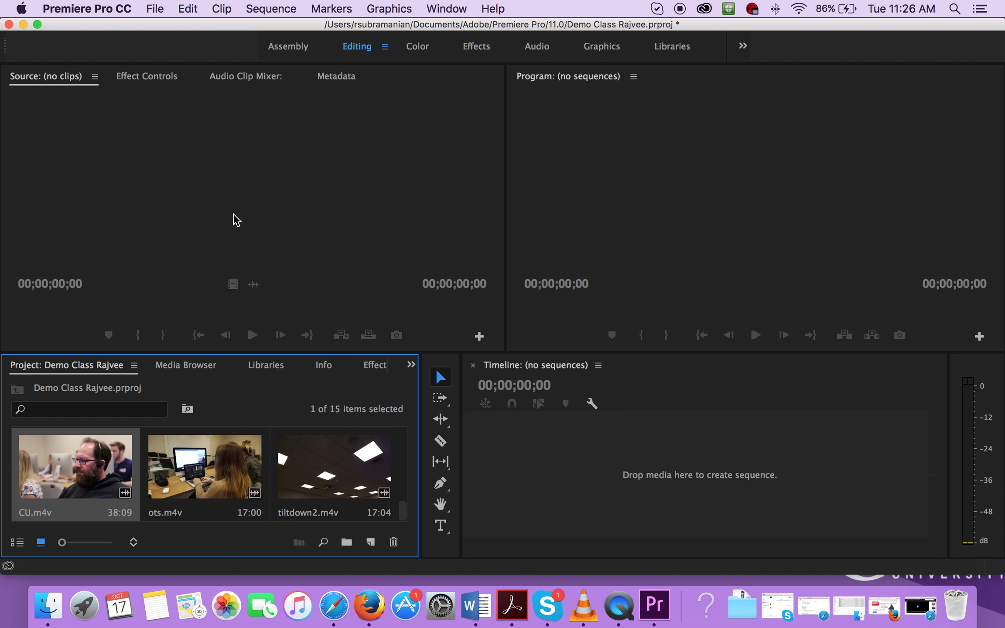
pyautogui.hotkey('shift', '2')
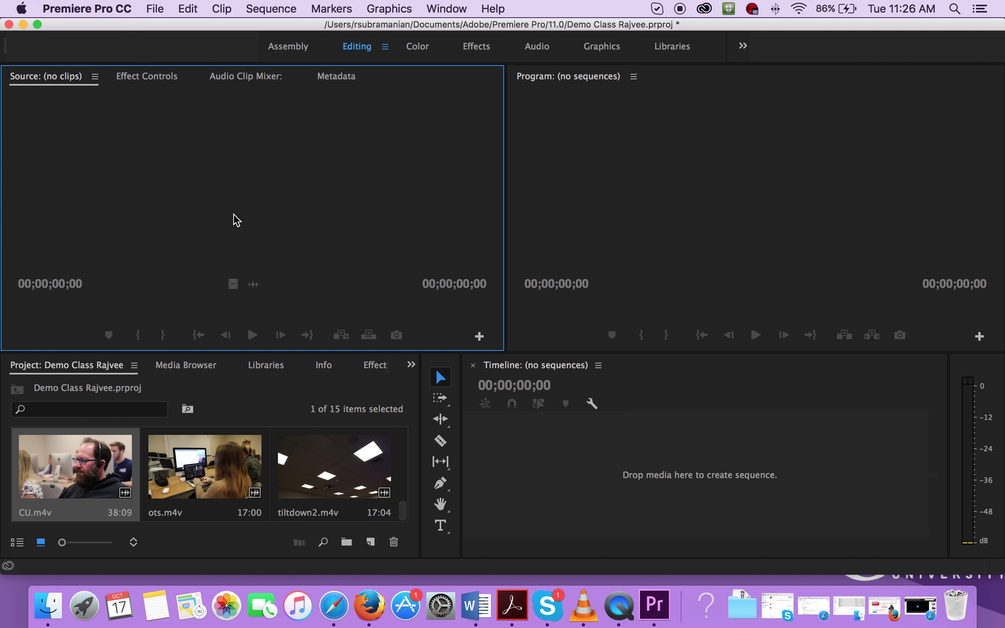
pyautogui.hotkey('shift', '3')
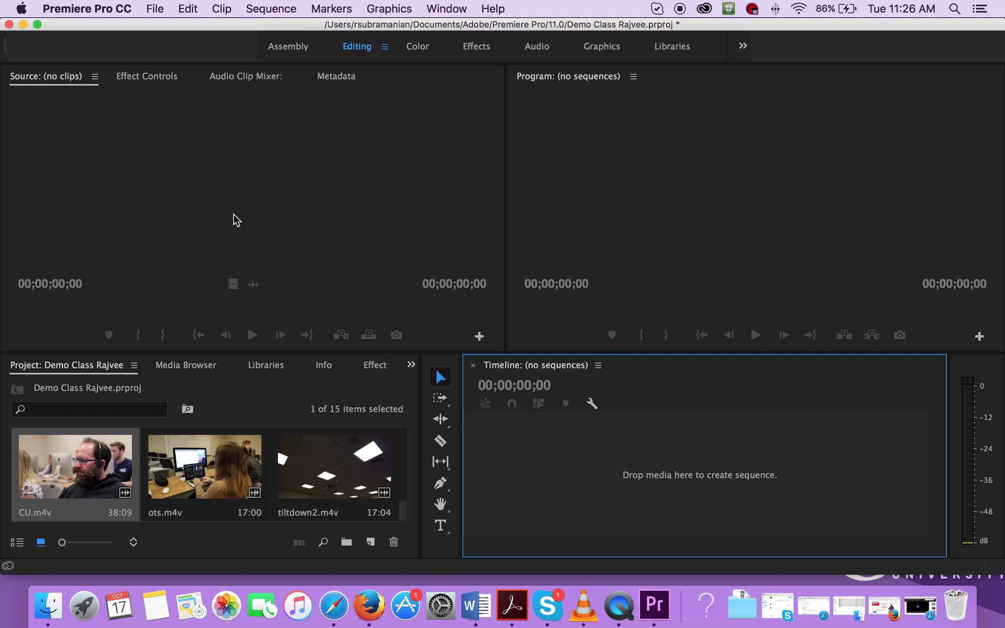
pyautogui.hotkey('shift', '4')
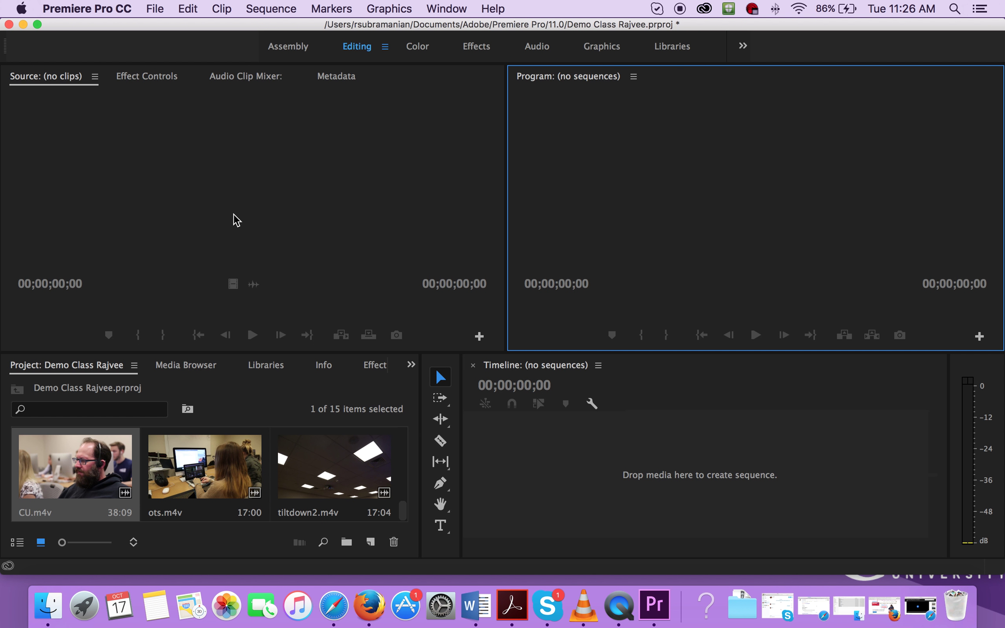
# Step: Activate the source monitor, project panel, timeline and program monitor one after another, selecting the ots.m4v clip along the way
pyautogui.click(301, 224)
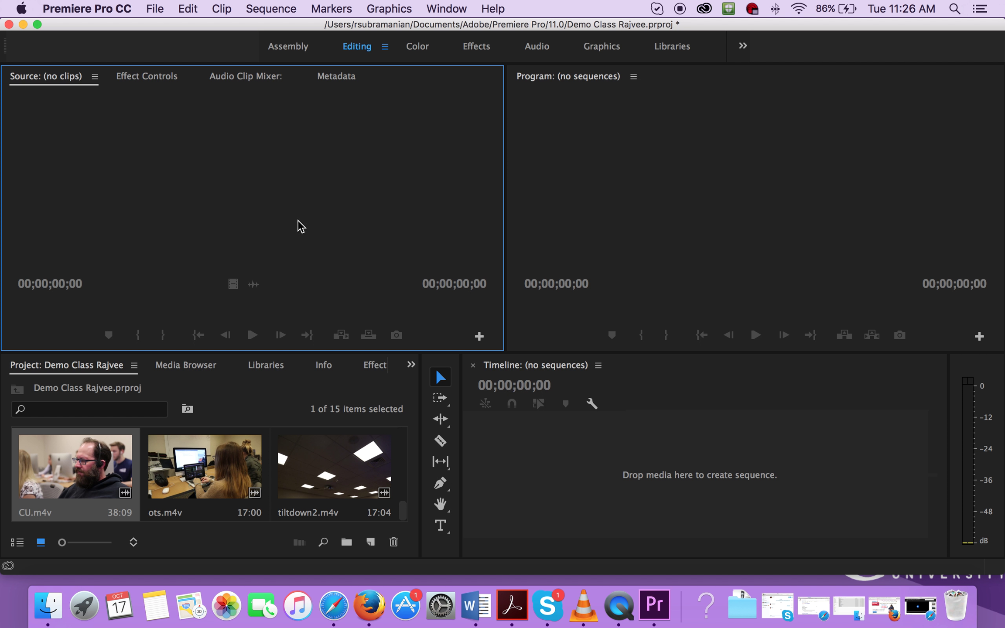
pyautogui.click(279, 410)
pyautogui.click(621, 438)
pyautogui.click(637, 275)
pyautogui.click(370, 221)
pyautogui.click(260, 458)
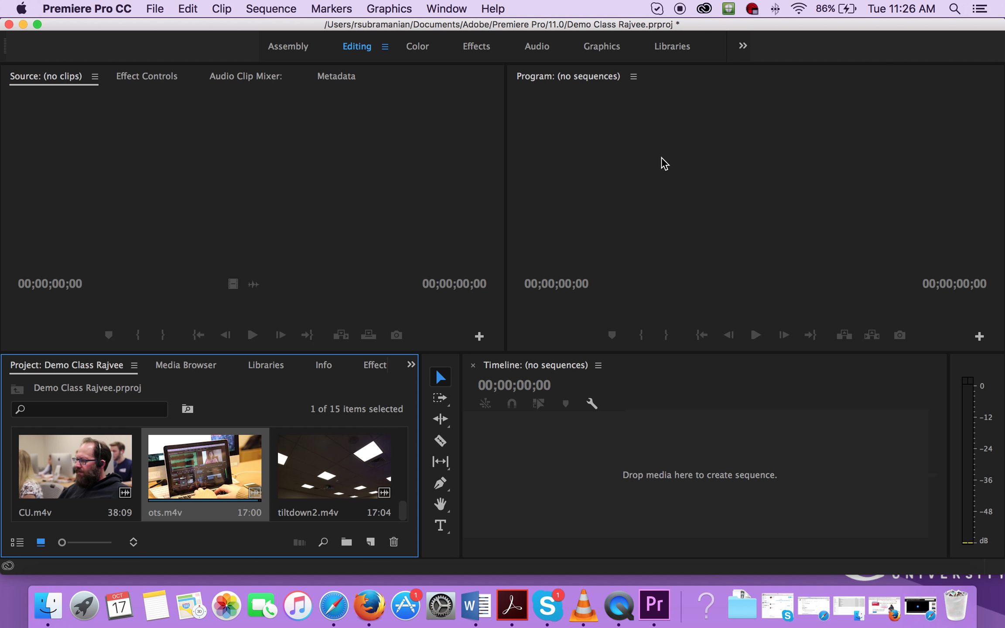
pyautogui.click(697, 179)
pyautogui.click(262, 205)
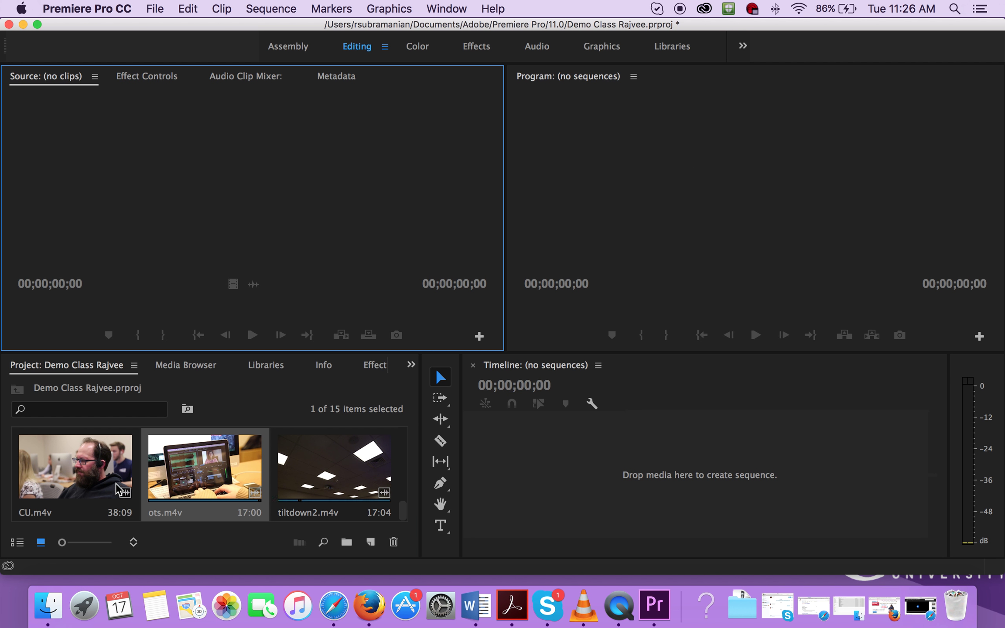
# Step: Open moving shot.m4v in the source monitor and play it from the beginning, stopping at about 7 seconds
pyautogui.scroll(5, 166, 484)
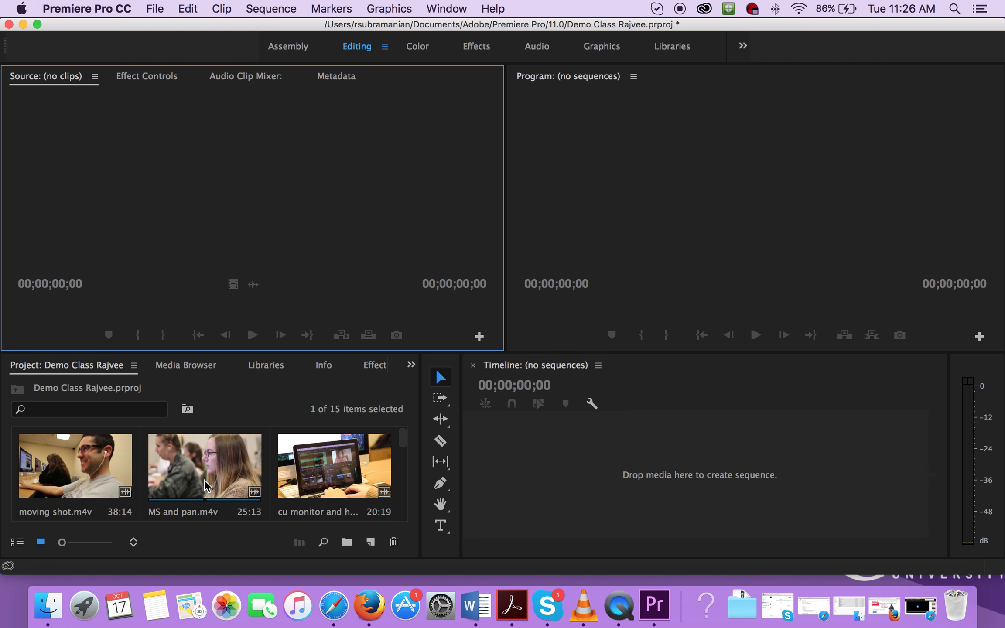
pyautogui.doubleClick(64, 472)
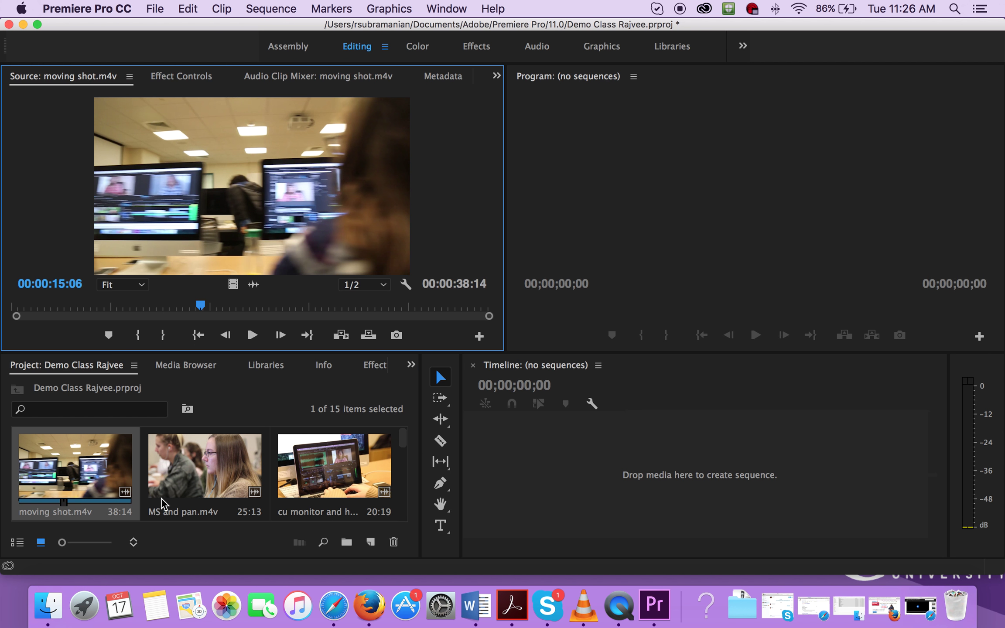
pyautogui.moveTo(200, 306); pyautogui.dragTo(34, 309)
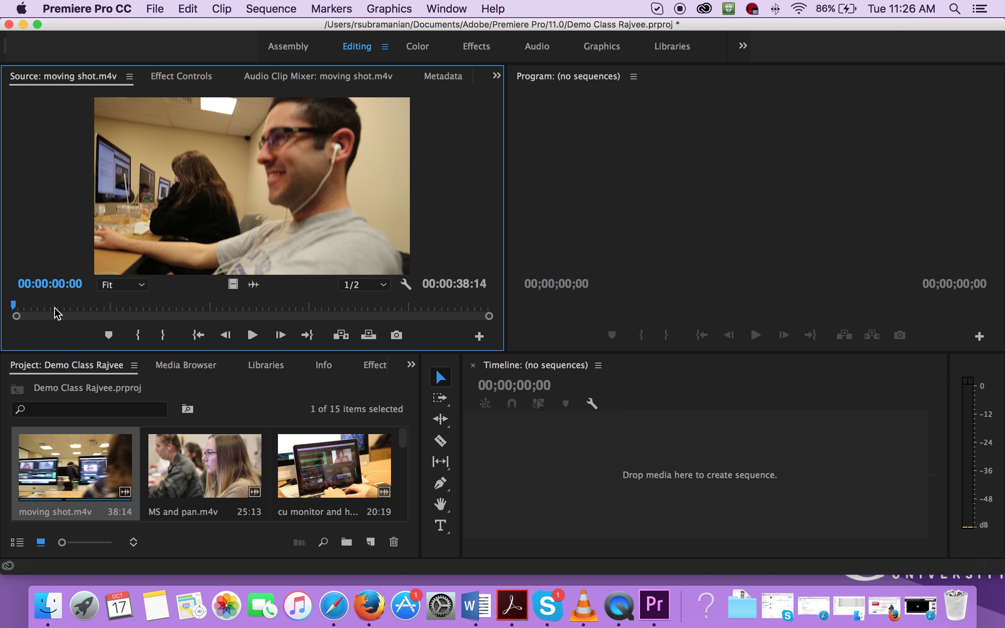
pyautogui.click(252, 336)
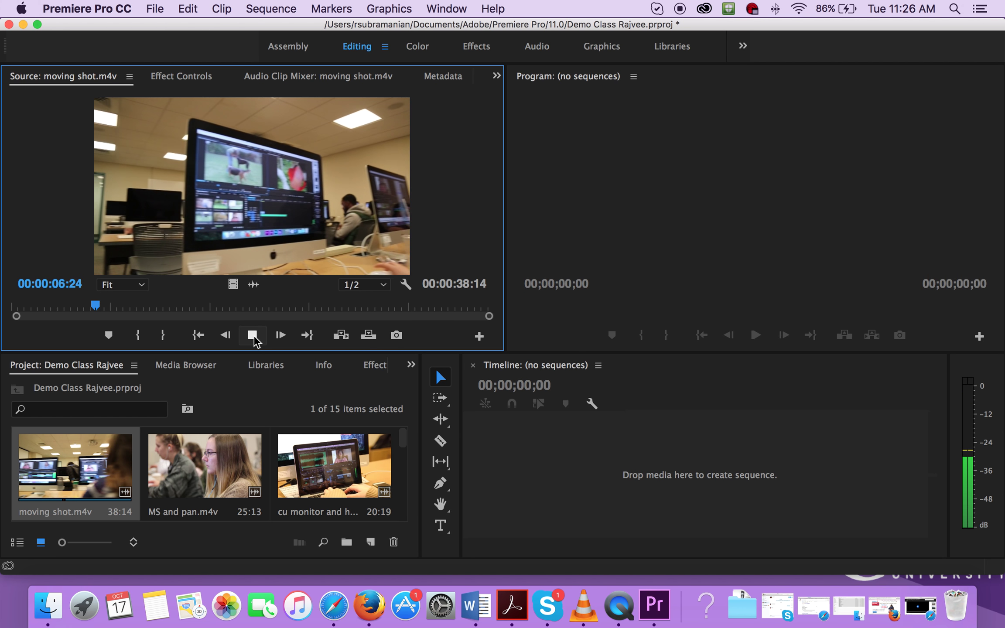
pyautogui.click(253, 336)
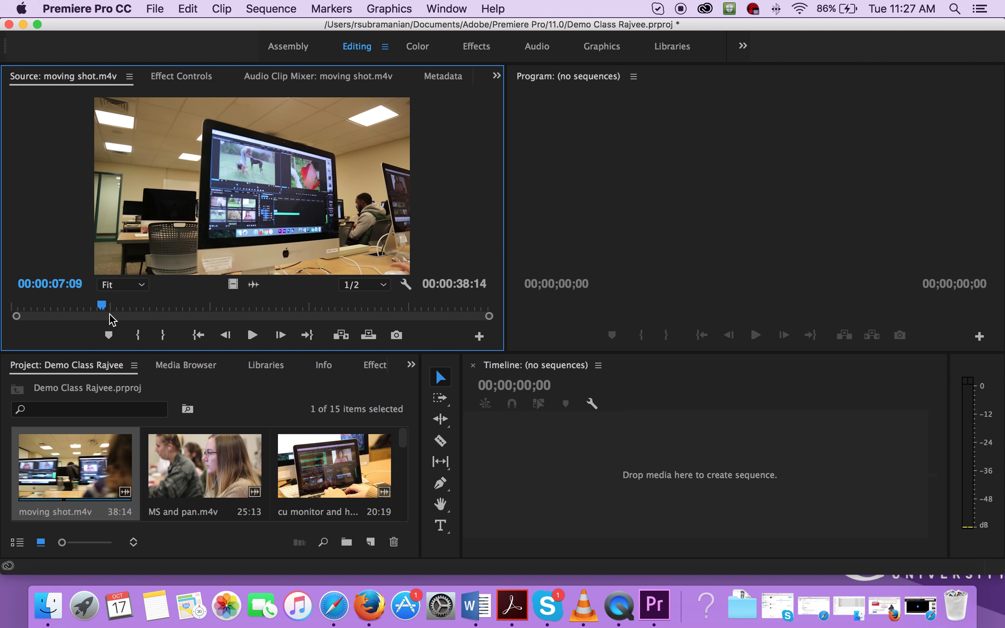
# Step: Mark an In point at 00:00:03:29 and an Out point at 00:00:06:25 on moving shot.m4v in the source monitor
pyautogui.moveTo(105, 311); pyautogui.dragTo(59, 323)
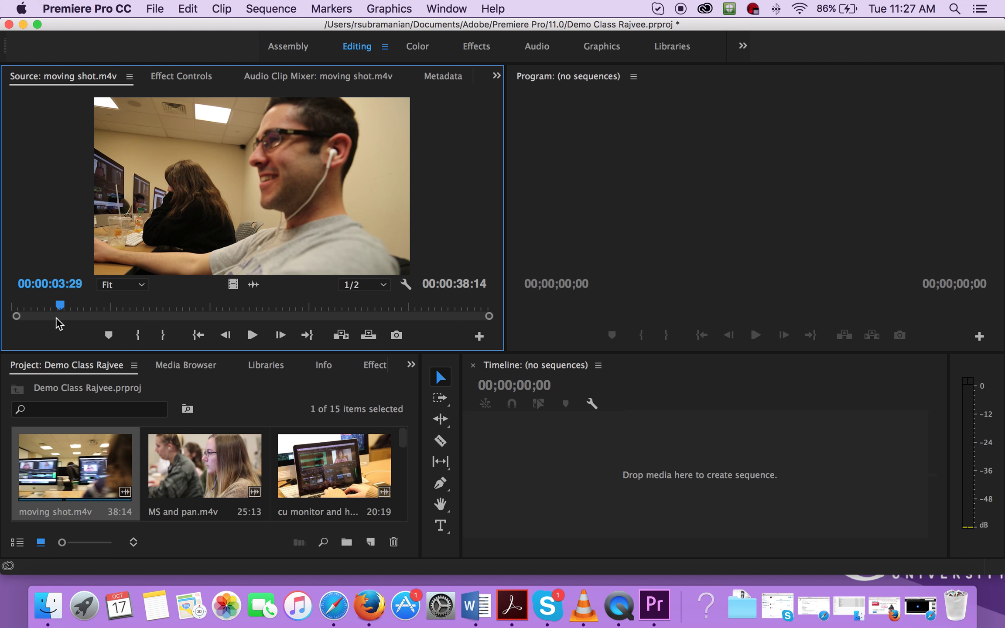
pyautogui.press('i')
pyautogui.press('space')
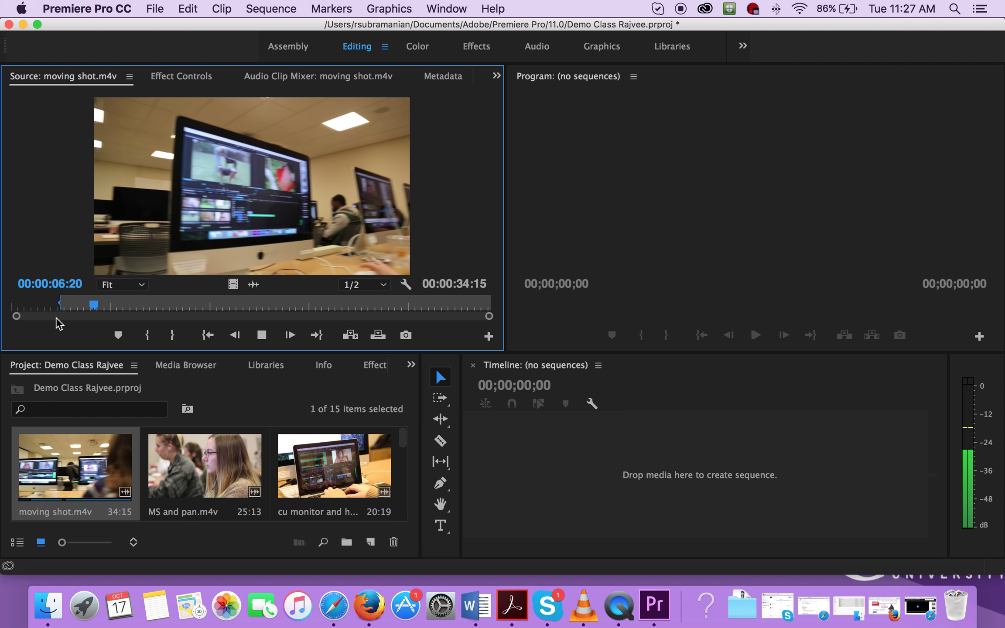
pyautogui.press('space')
pyautogui.press('o')
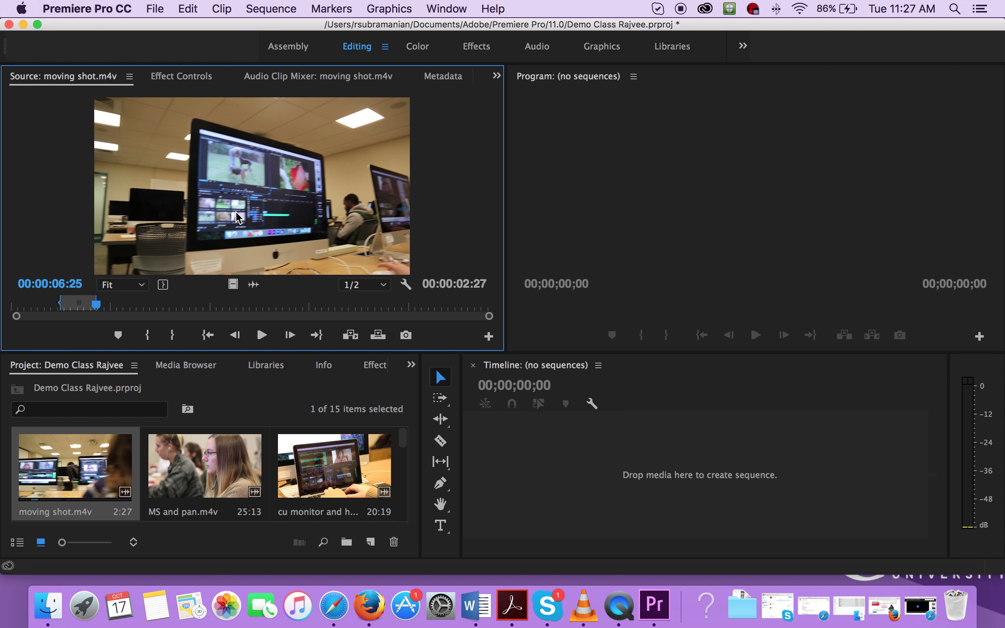
# Step: Create a sequence by placing the marked part of moving shot.m4v in the empty timeline, and undo the clip's placement
pyautogui.moveTo(227, 198); pyautogui.dragTo(592, 471)
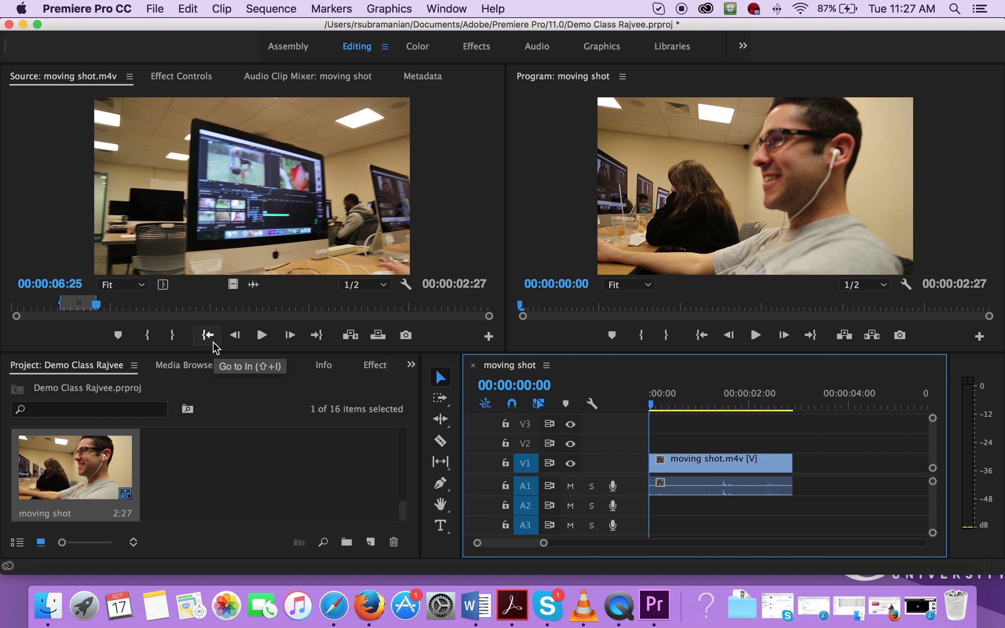
pyautogui.press('super+z')
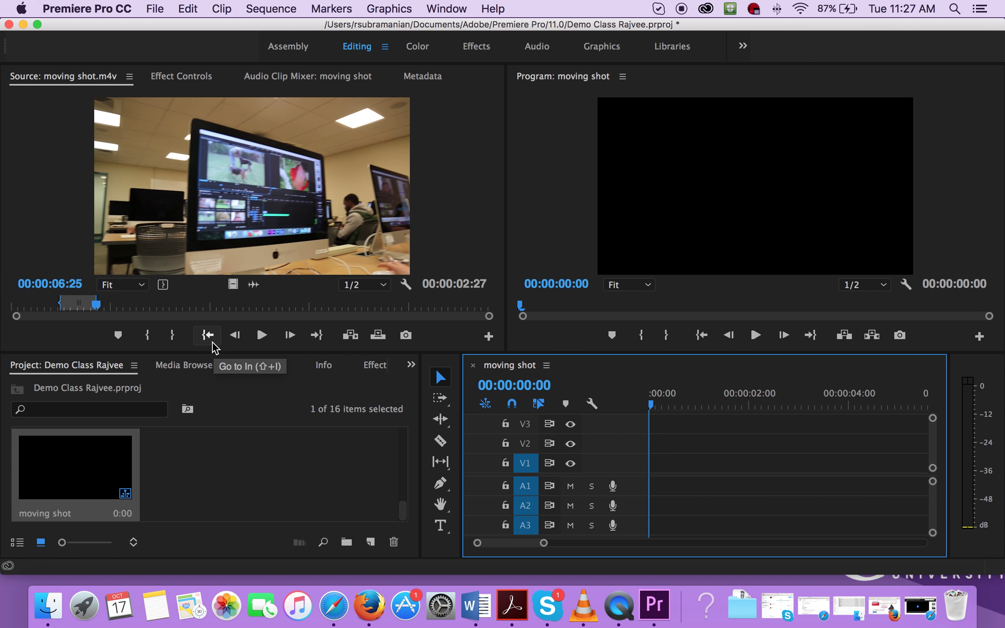
# Step: Try inserting the marked part of moving shot.m4v at the sequence start, preview it, and undo the insertion
pyautogui.click(354, 340)
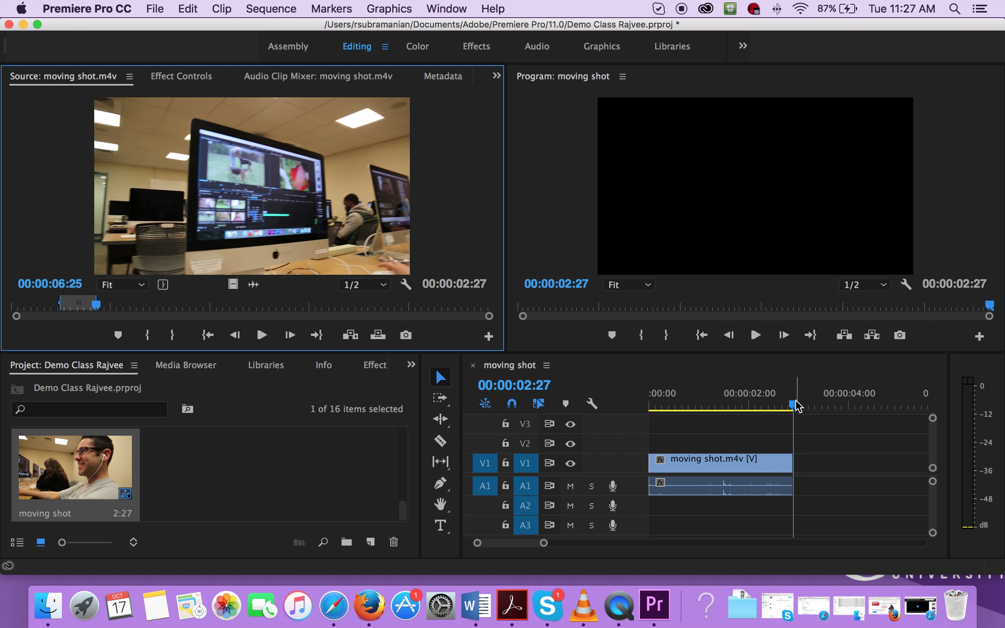
pyautogui.moveTo(795, 405); pyautogui.dragTo(564, 405)
pyautogui.press('space')
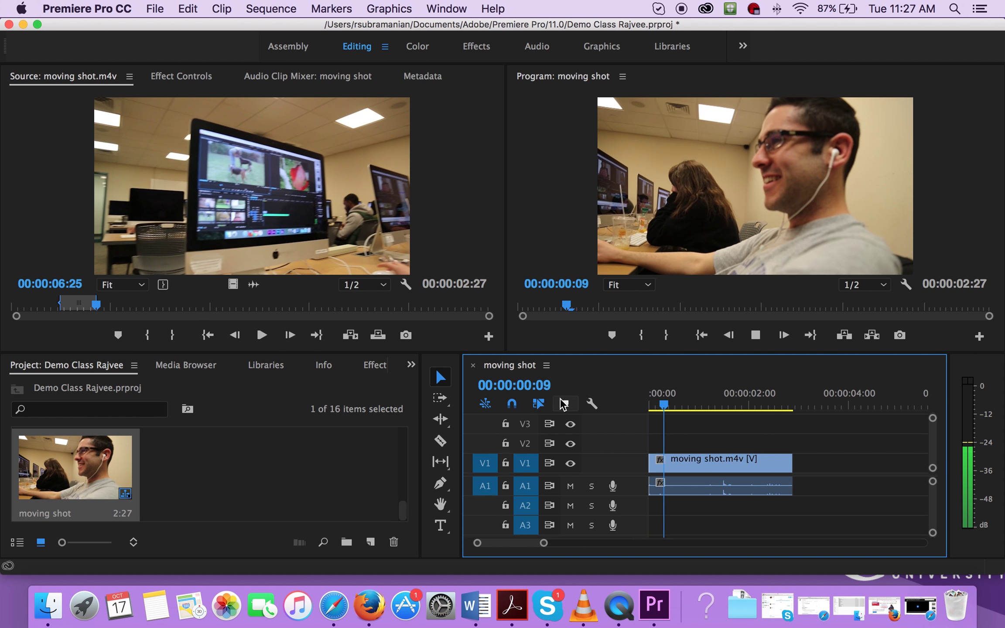
pyautogui.press('space')
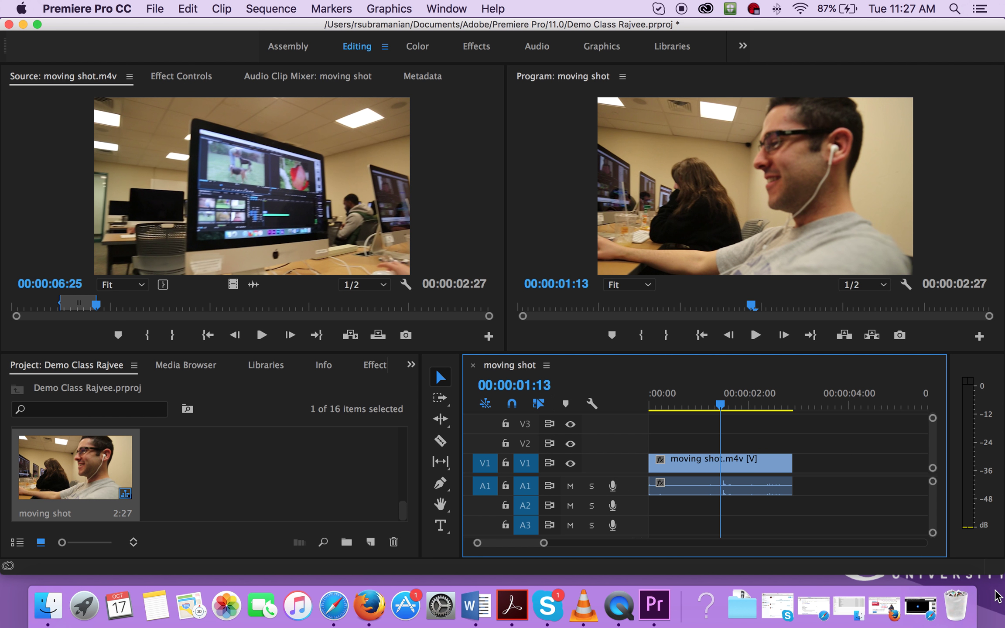
pyautogui.press('super+z')
# Step: Insert the marked part of moving shot.m4v at the sequence start, preview it, and return the playhead to 00:00:00:00
pyautogui.click(351, 336)
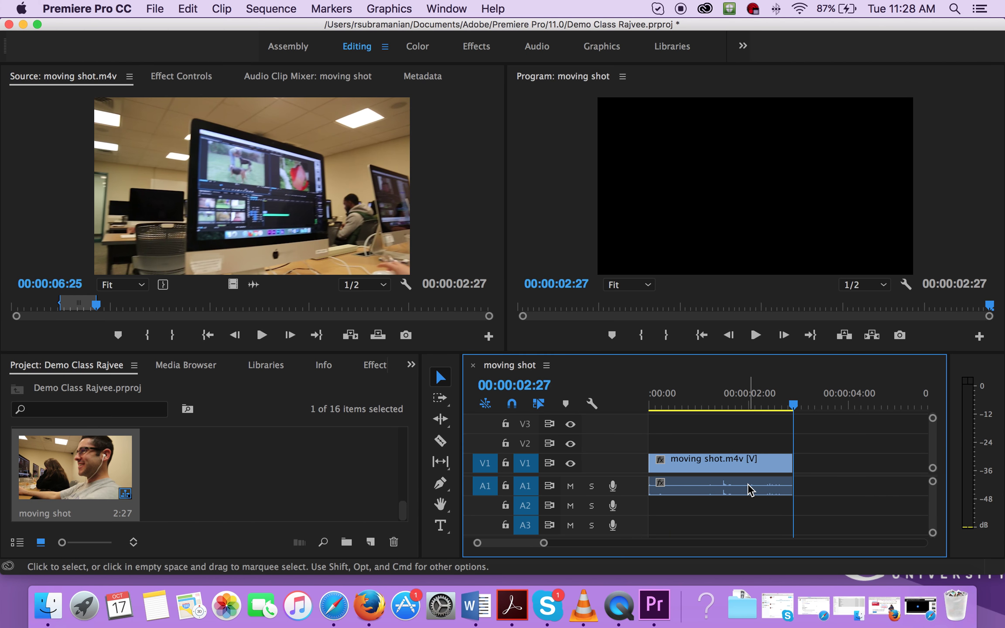
pyautogui.moveTo(792, 404); pyautogui.dragTo(570, 401)
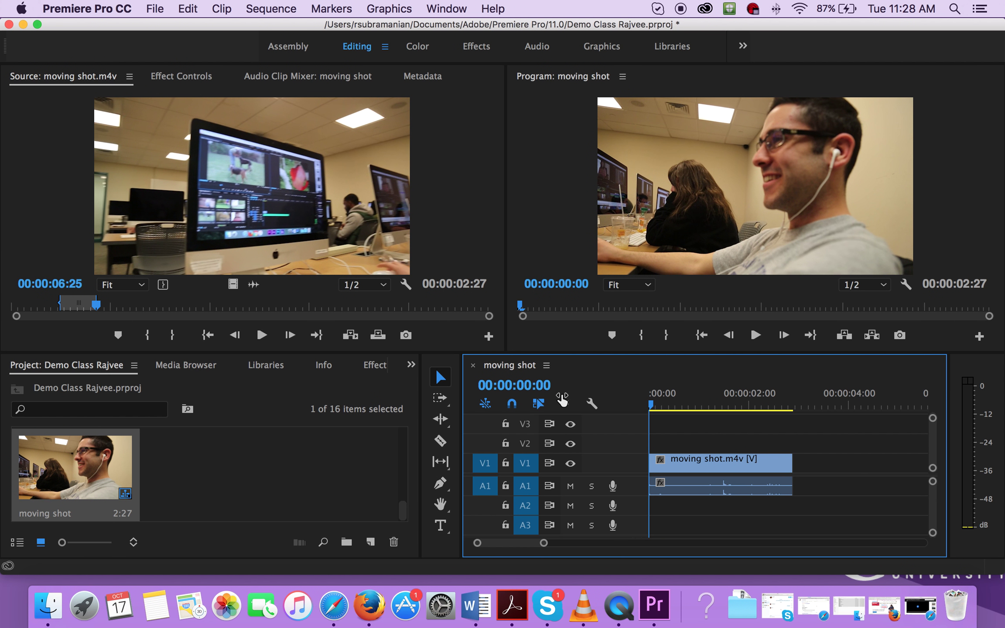
pyautogui.press('space')
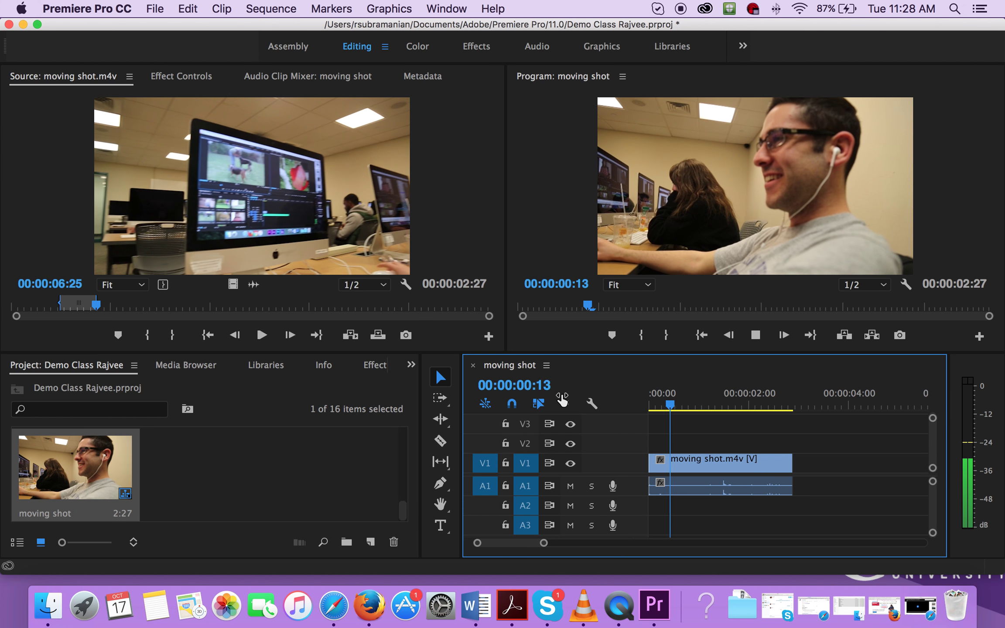
pyautogui.press('space')
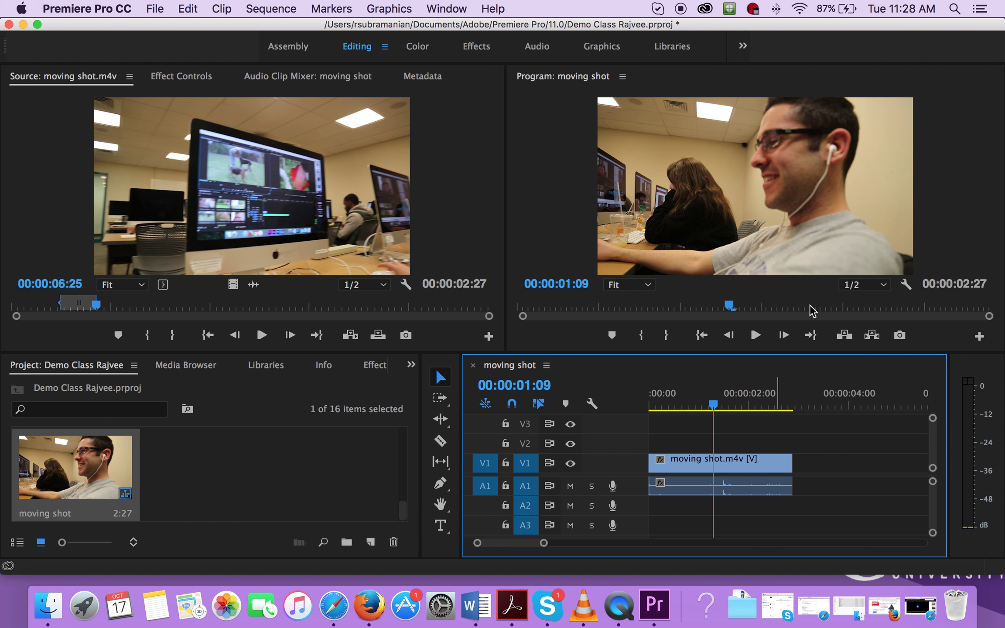
pyautogui.moveTo(718, 410); pyautogui.dragTo(620, 430)
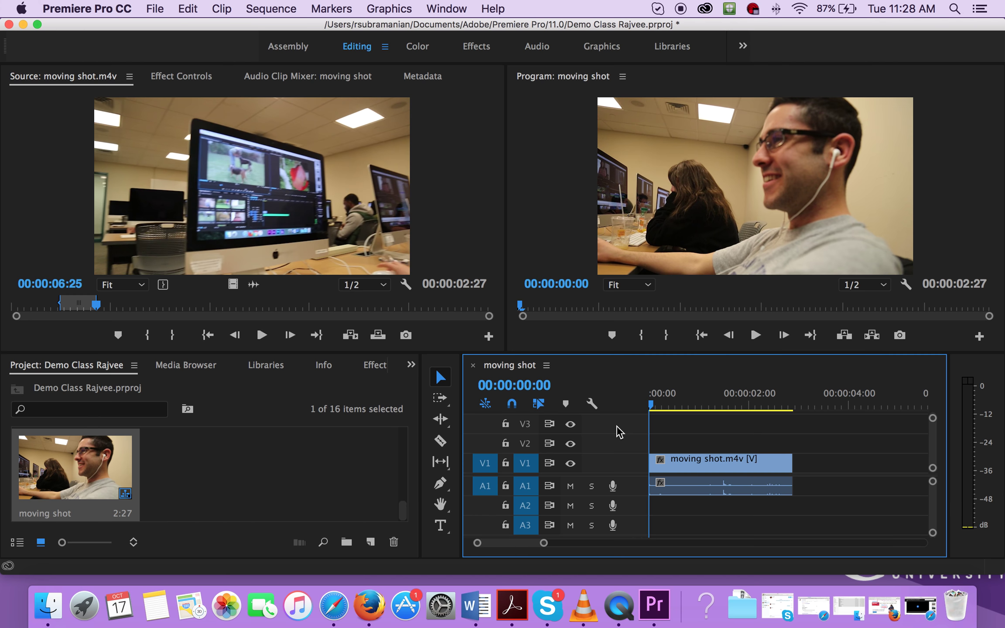
pyautogui.scroll(5, 288, 486)
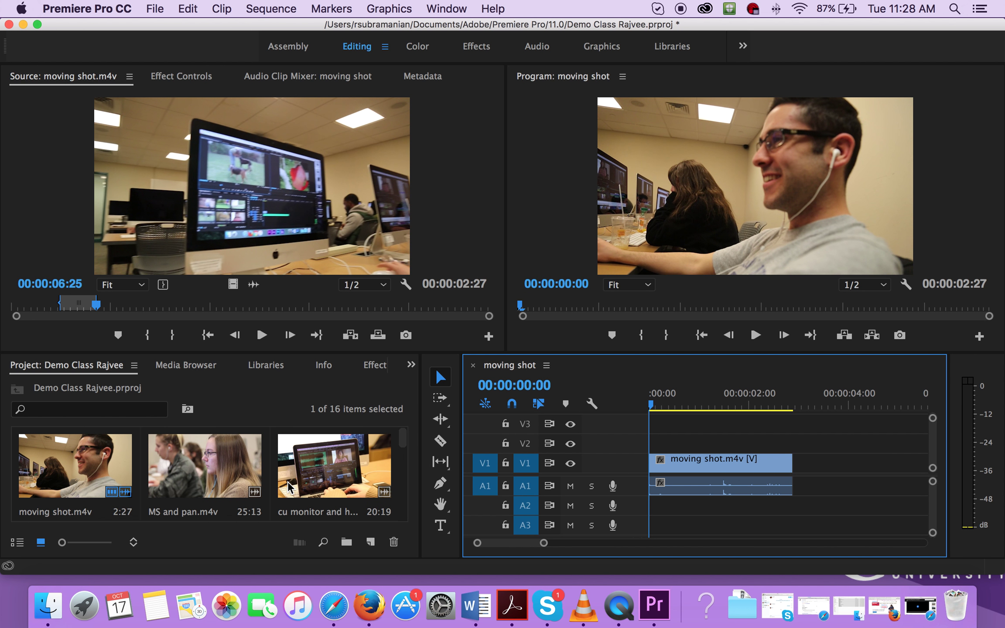
# Step: Add the whole MS and pan.m4v clip directly after moving shot.m4v on V1 and preview the sequence from the cut
pyautogui.scroll(-5, 288, 486)
pyautogui.scroll(5, 288, 486)
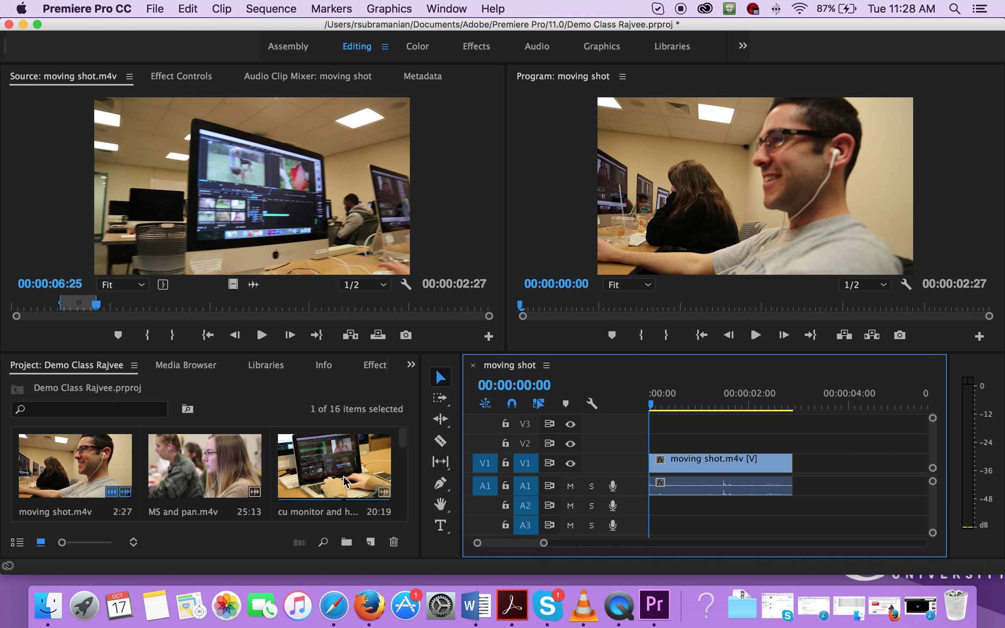
pyautogui.doubleClick(197, 484)
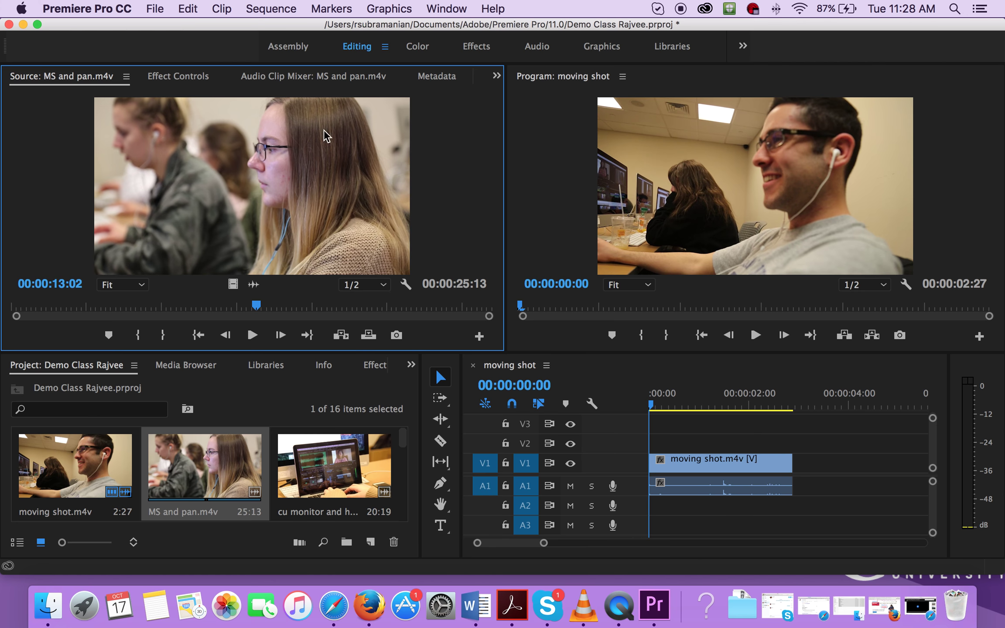
pyautogui.moveTo(249, 151); pyautogui.dragTo(807, 456)
pyautogui.click(792, 393)
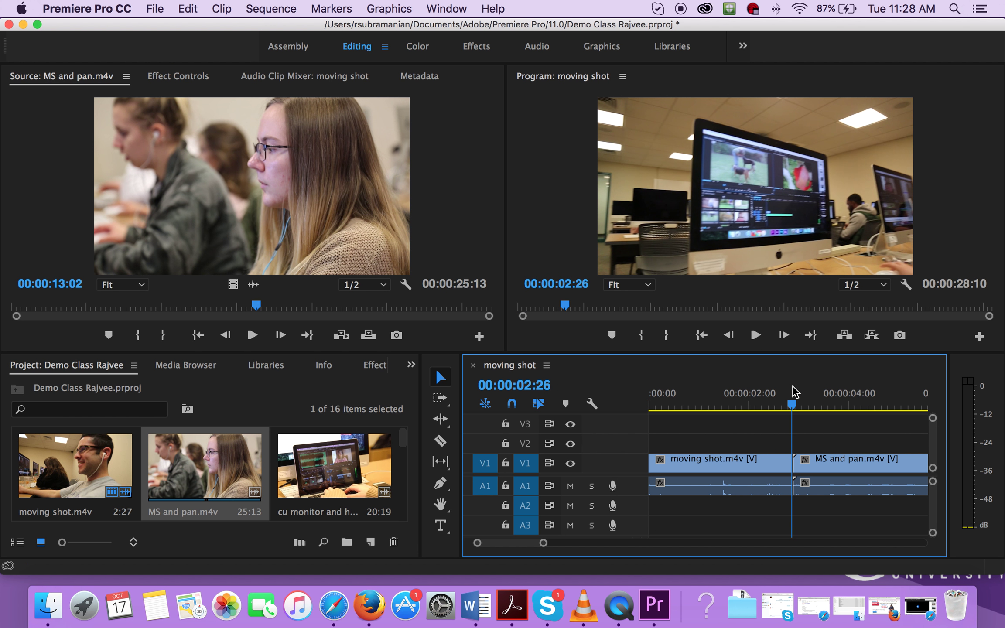
pyautogui.press('space')
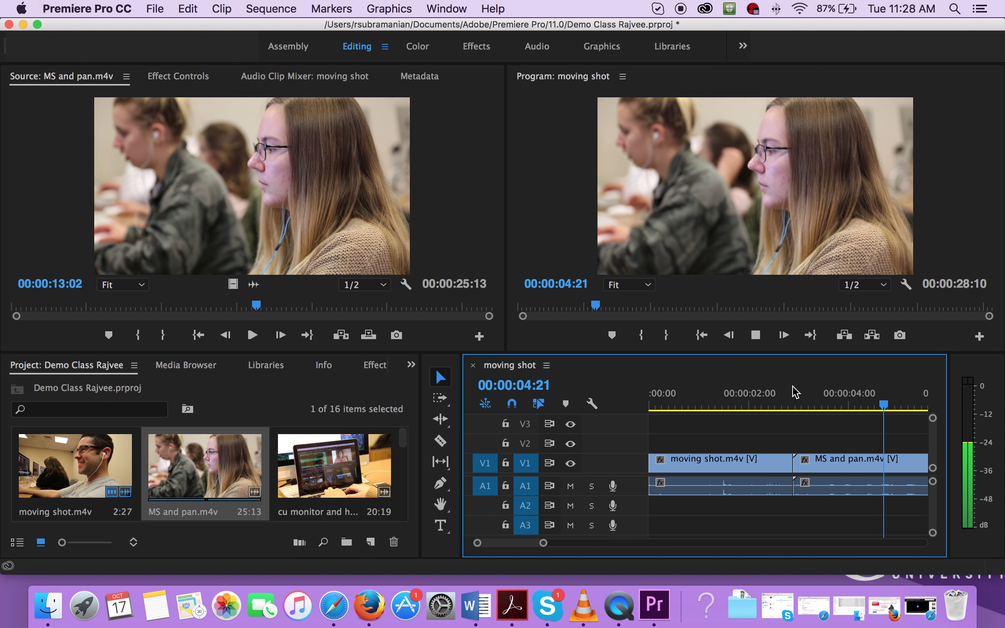
# Step: Load tiltdown2.m4v in the source monitor, fit the sequence in the timeline, and place the playhead at its end, 00:00:28:10
pyautogui.moveTo(402, 438); pyautogui.dragTo(393, 487)
pyautogui.scroll(-5, 384, 484)
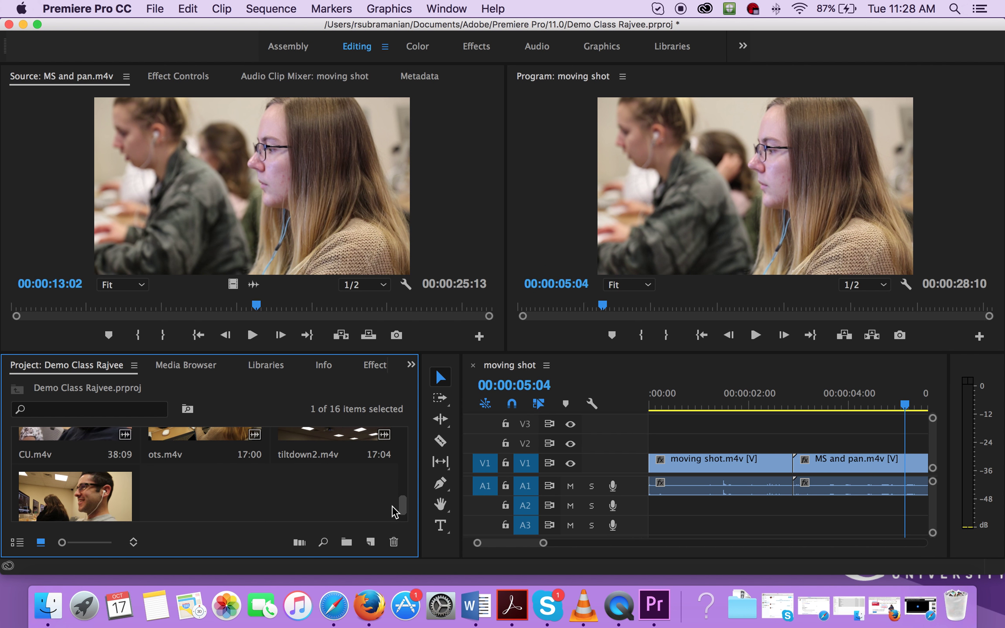
pyautogui.doubleClick(336, 441)
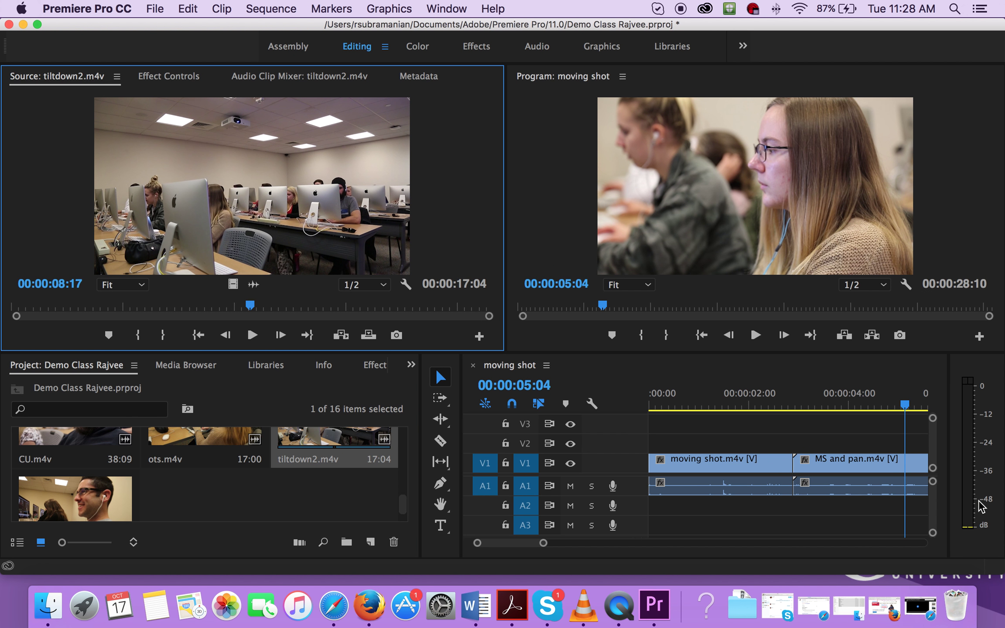
pyautogui.click(827, 526)
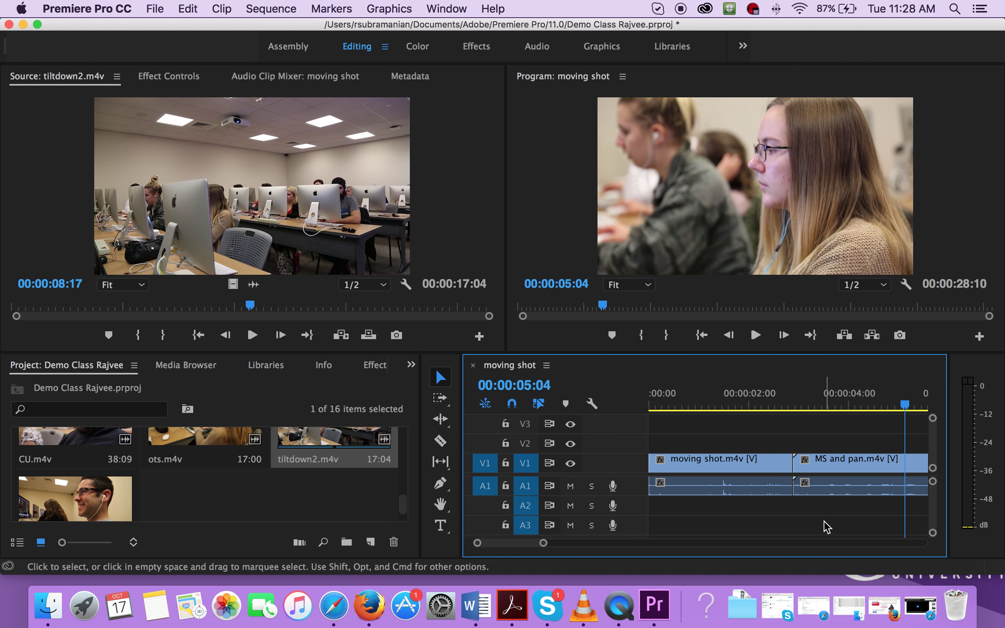
pyautogui.press('\\')
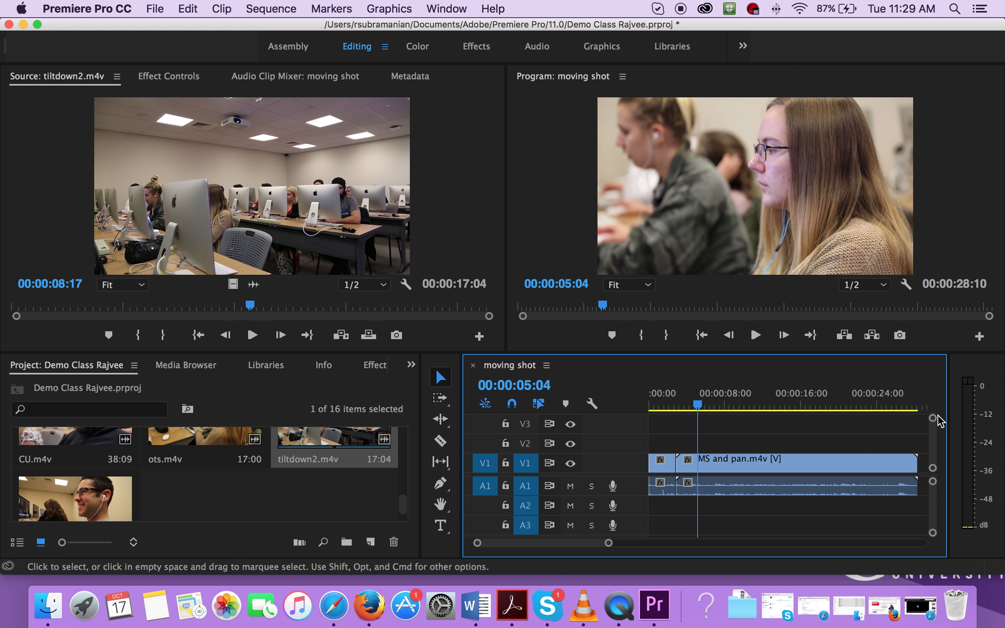
pyautogui.click(908, 407)
pyautogui.moveTo(911, 408); pyautogui.dragTo(918, 411)
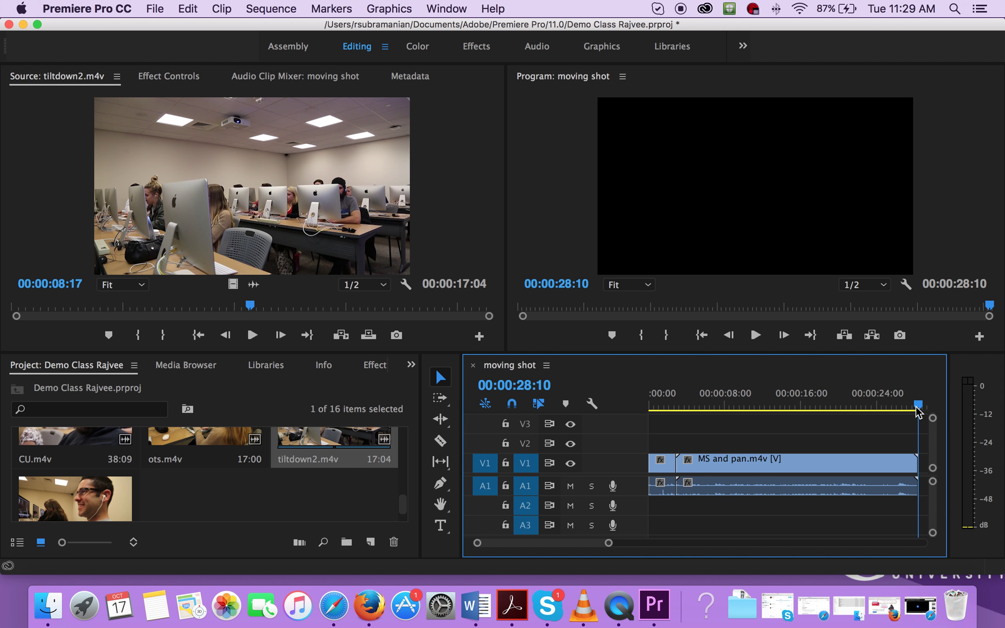
# Step: Mark In and Out points on tiltdown2.m4v for a portion 00:00:08:29 long, beginning near the clip's start
pyautogui.moveTo(250, 308); pyautogui.dragTo(16, 309)
pyautogui.press('i')
pyautogui.press('space')
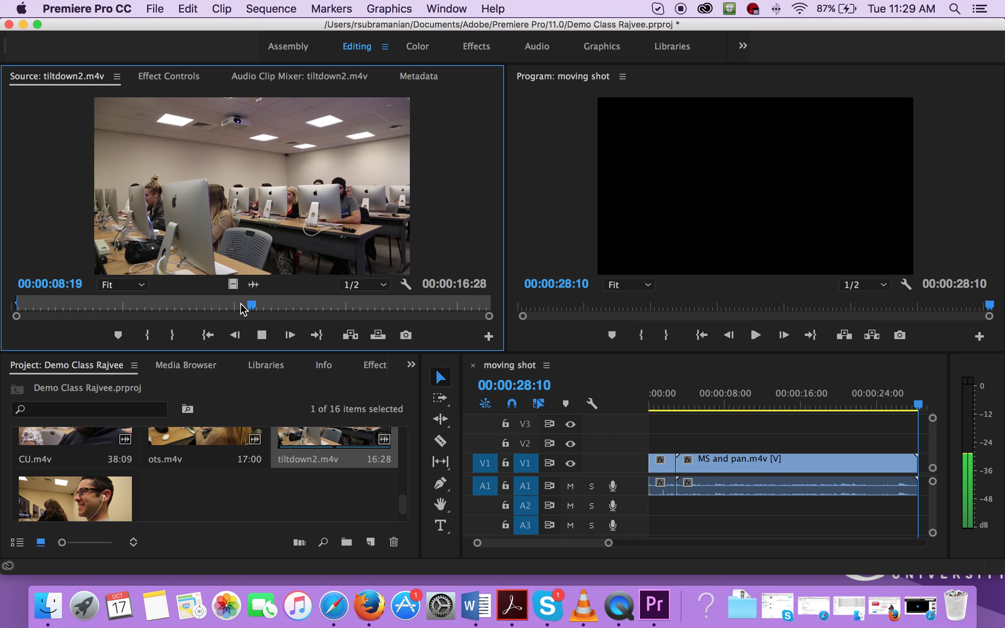
pyautogui.press('o')
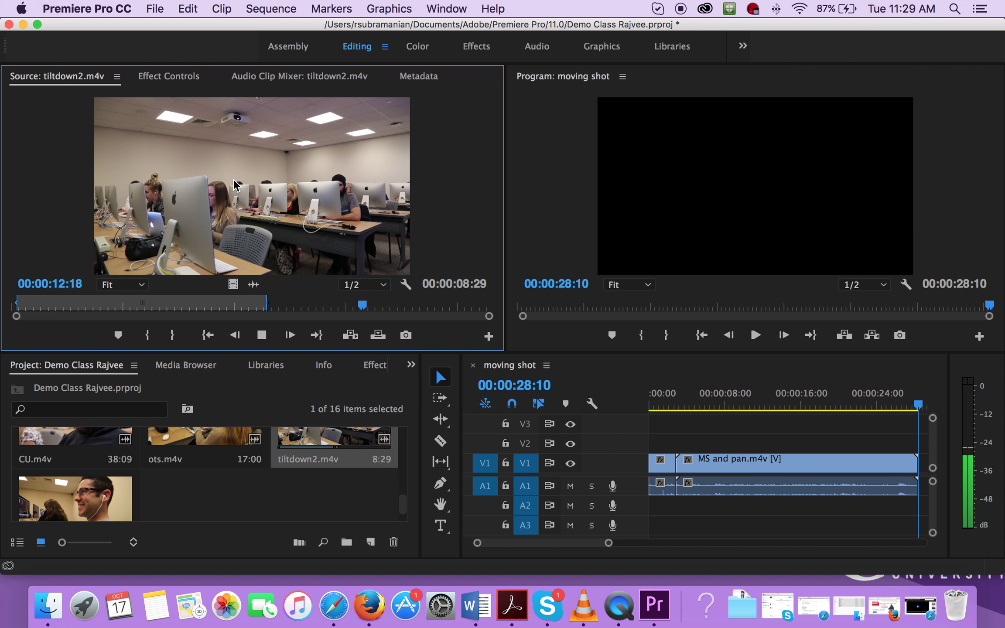
# Step: Overwrite the marked part of tiltdown2.m4v onto the sequence end and preview the cut from MS and pan.m4v
pyautogui.click(378, 337)
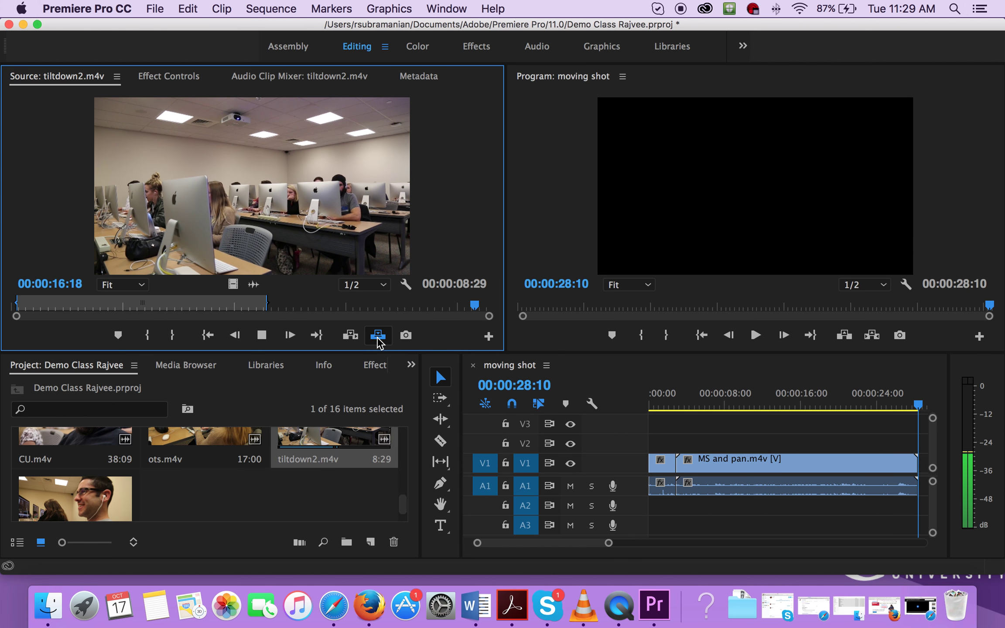
pyautogui.moveTo(799, 404); pyautogui.dragTo(694, 404)
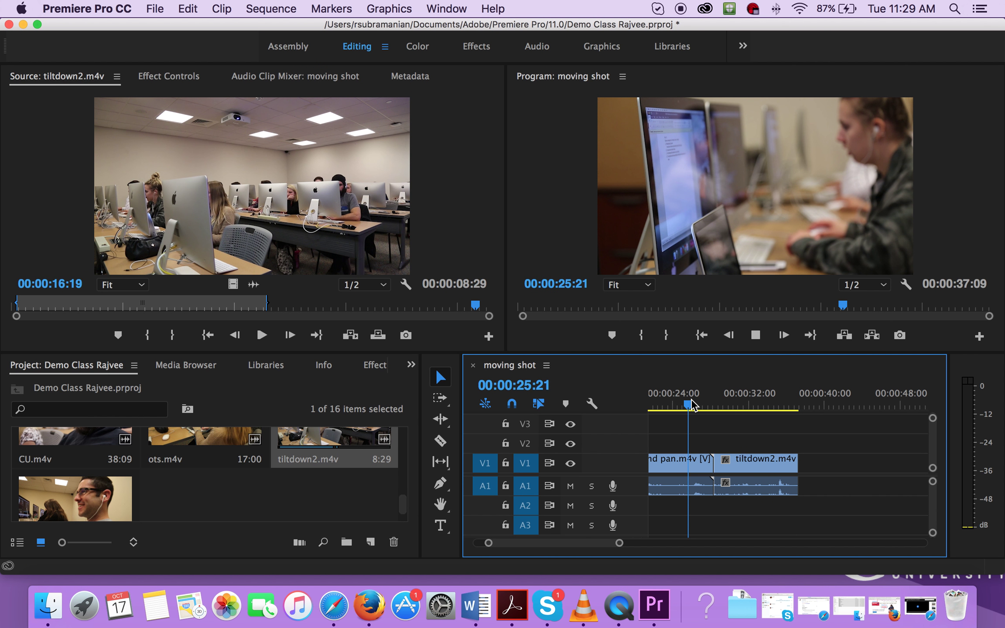
pyautogui.press('space')
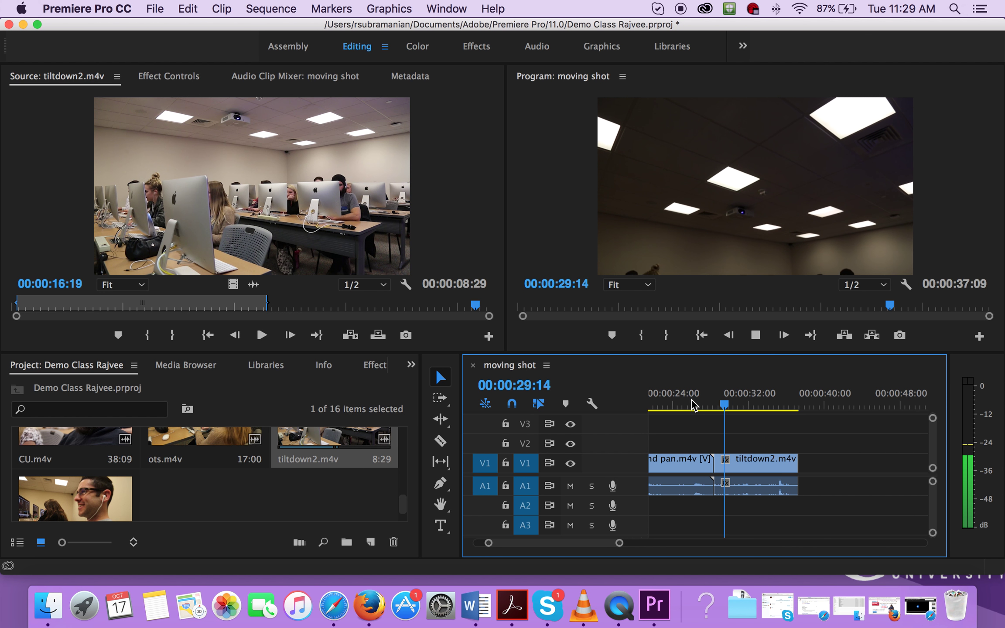
pyautogui.press('space')
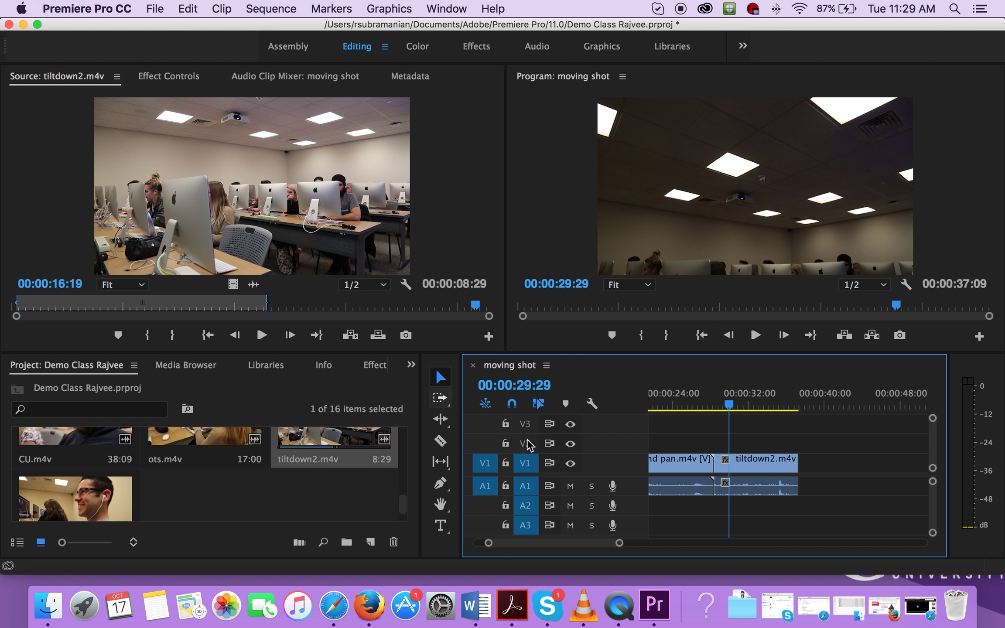
pyautogui.moveTo(619, 543); pyautogui.dragTo(595, 542)
pyautogui.rightClick(619, 604)
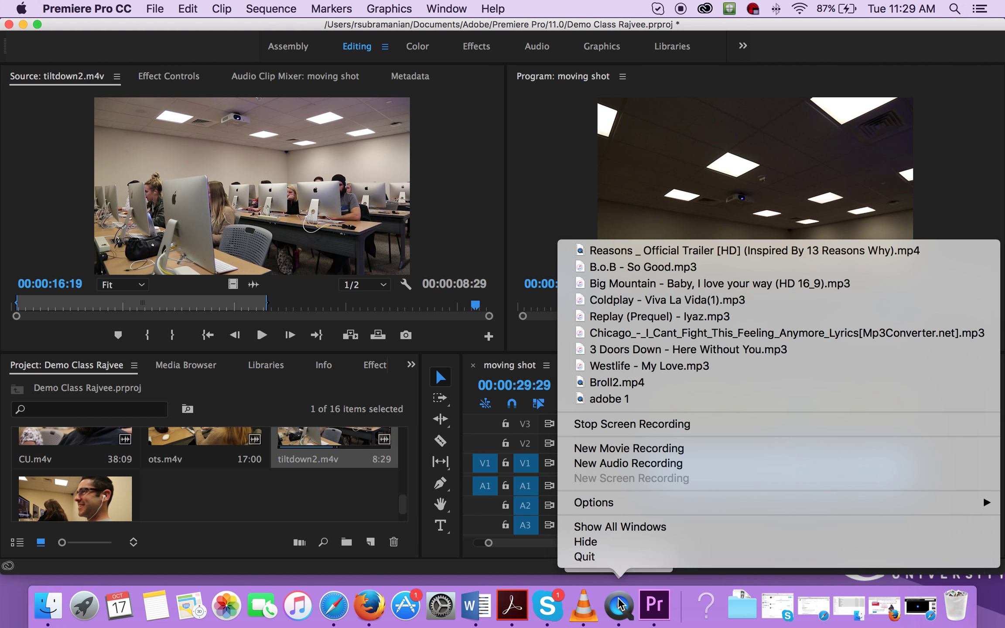